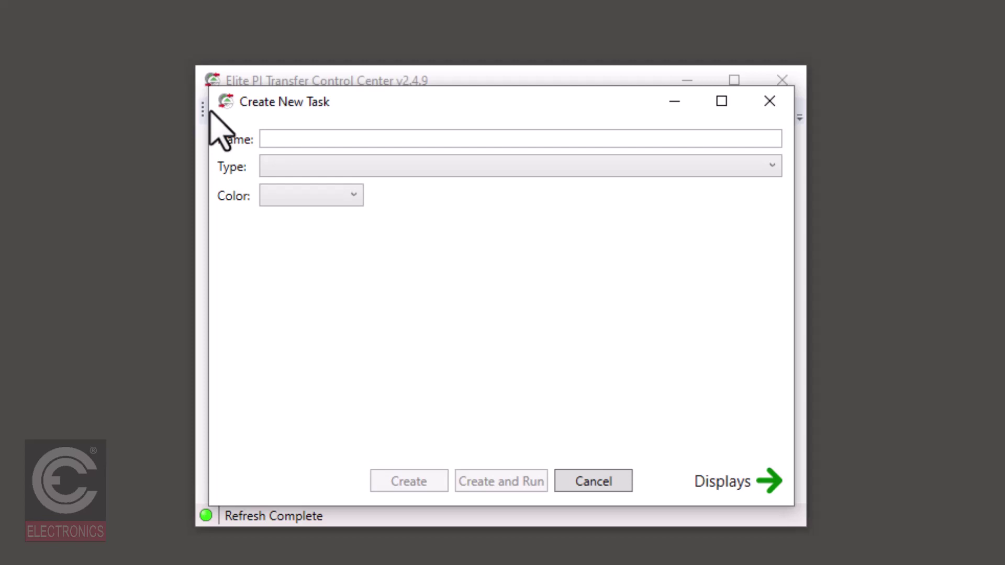
Step: Name the new task "Design Update", set its type to Collection Update and keep the light purple color
{"action": "left_click", "coordinate": [278, 138]}
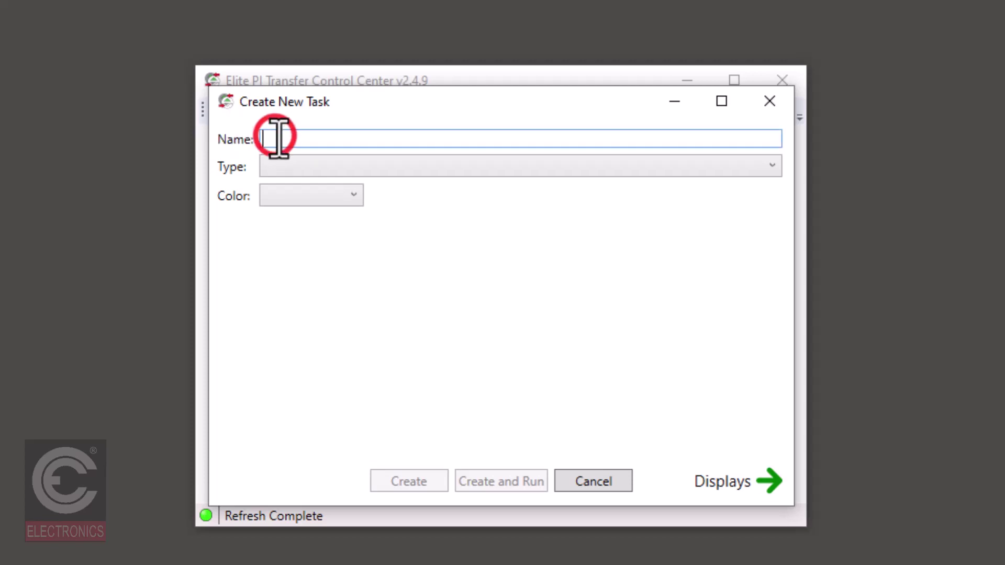
{"action": "type", "text": "Design"}
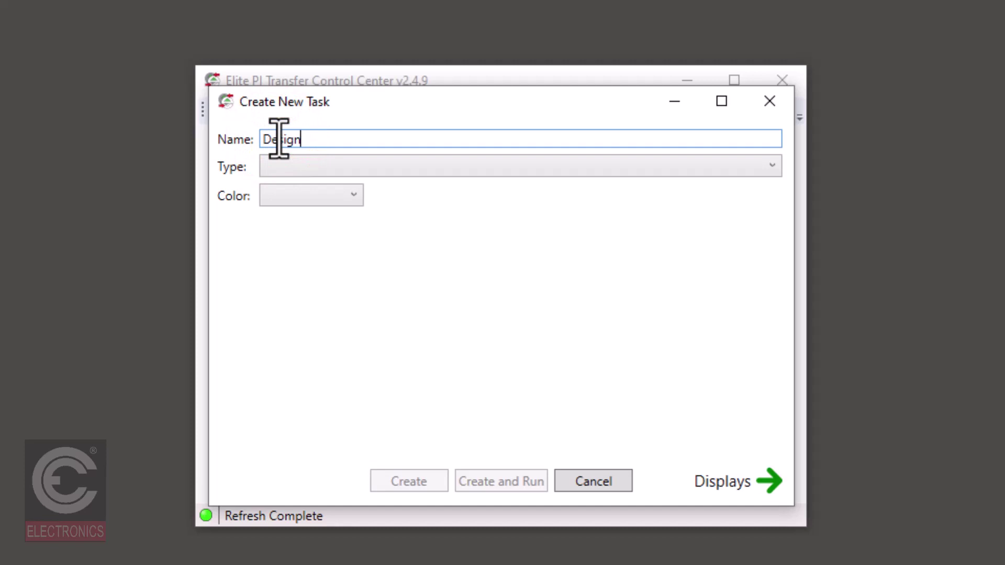
{"action": "type", "text": " Update"}
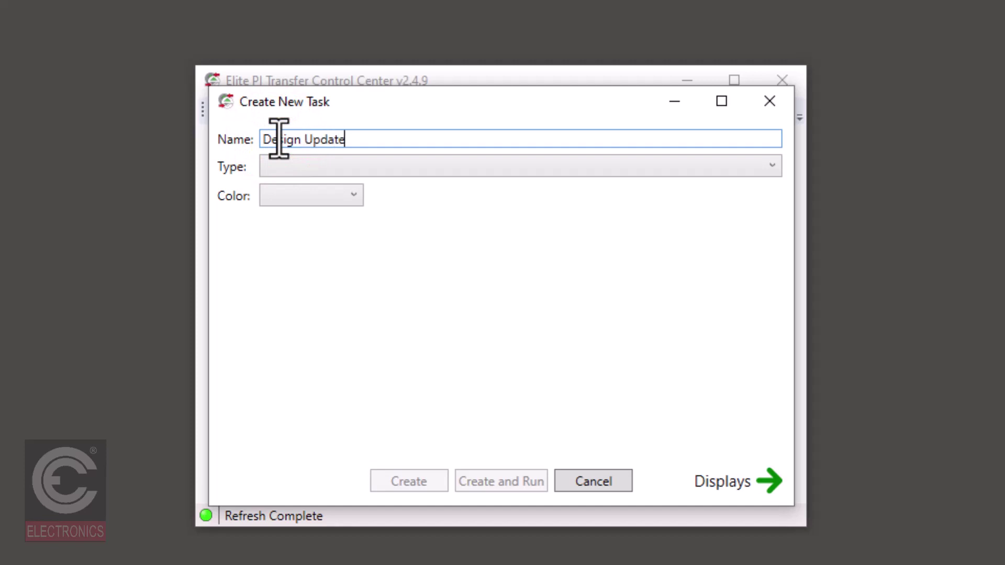
{"action": "left_click", "coordinate": [288, 164]}
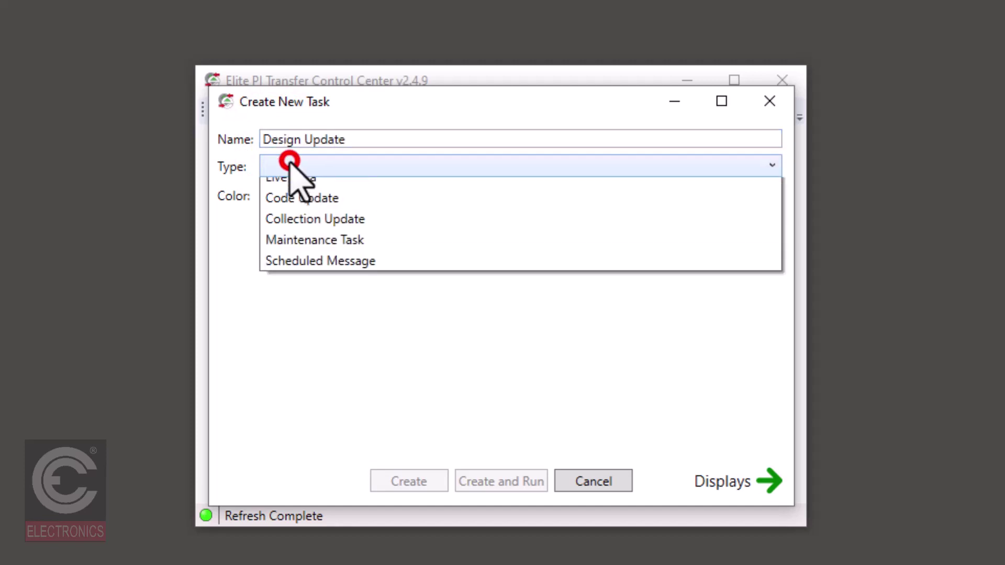
{"action": "left_click", "coordinate": [288, 229]}
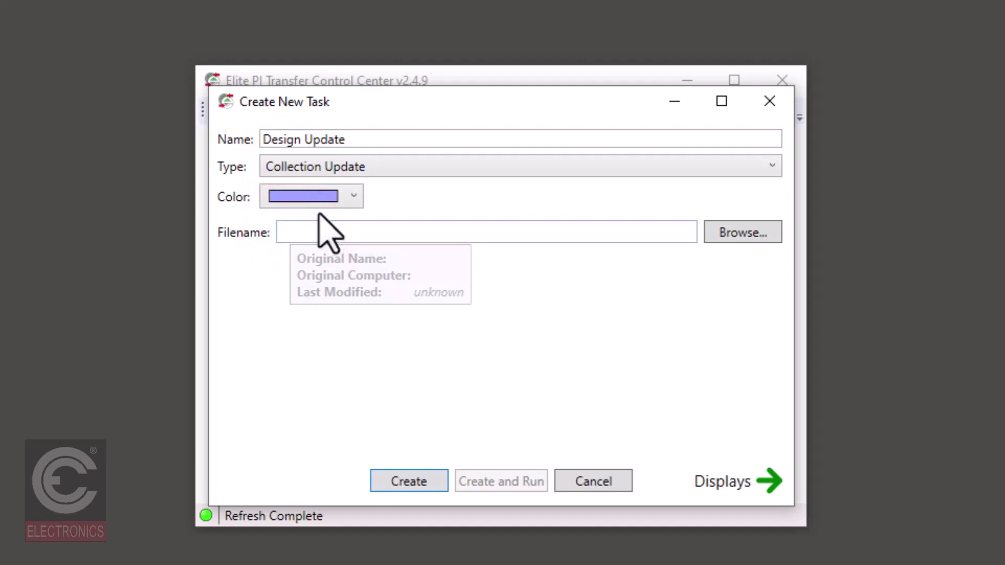
{"action": "left_click", "coordinate": [349, 196]}
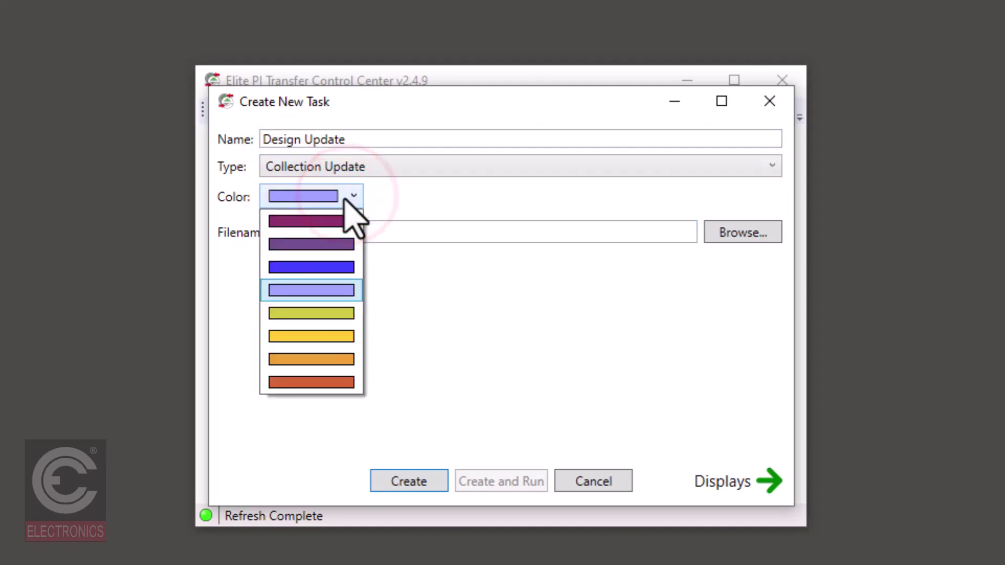
{"action": "left_click", "coordinate": [319, 289]}
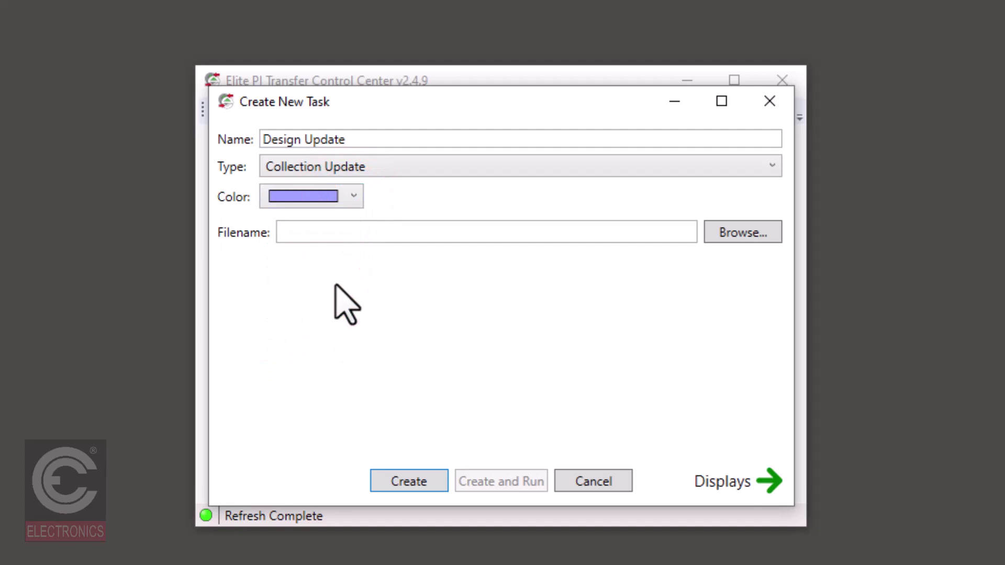
Step: Attach the "Sky Ala Moana 104 STREAMING" collection zip from the Elite Design folder to the task
{"action": "left_click", "coordinate": [747, 235]}
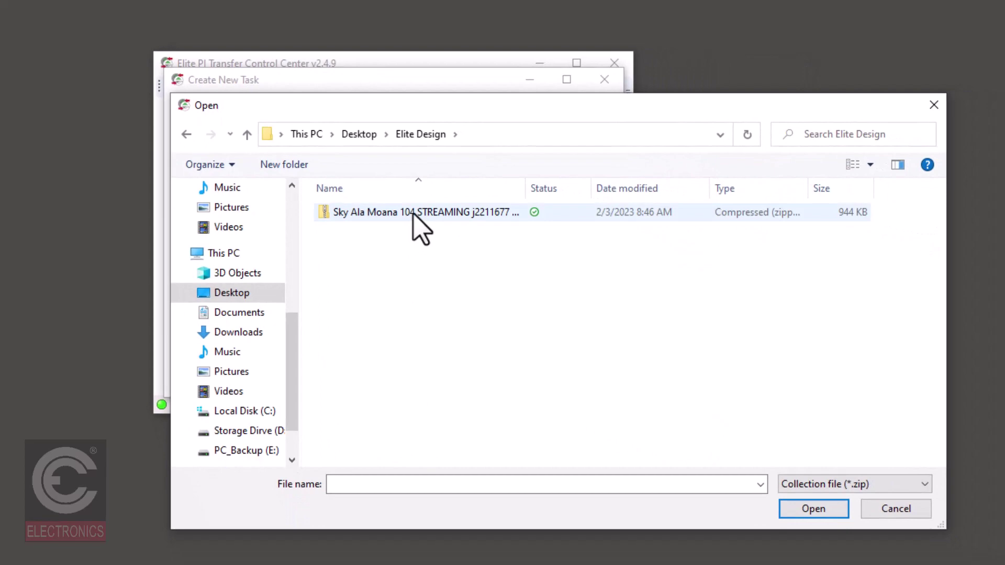
{"action": "left_click", "coordinate": [413, 213]}
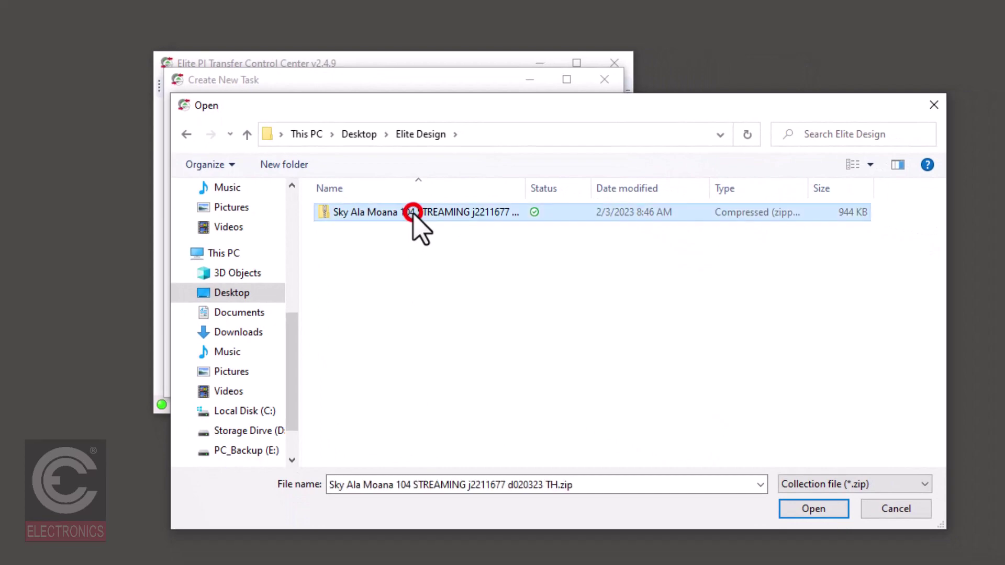
{"action": "left_click", "coordinate": [832, 507]}
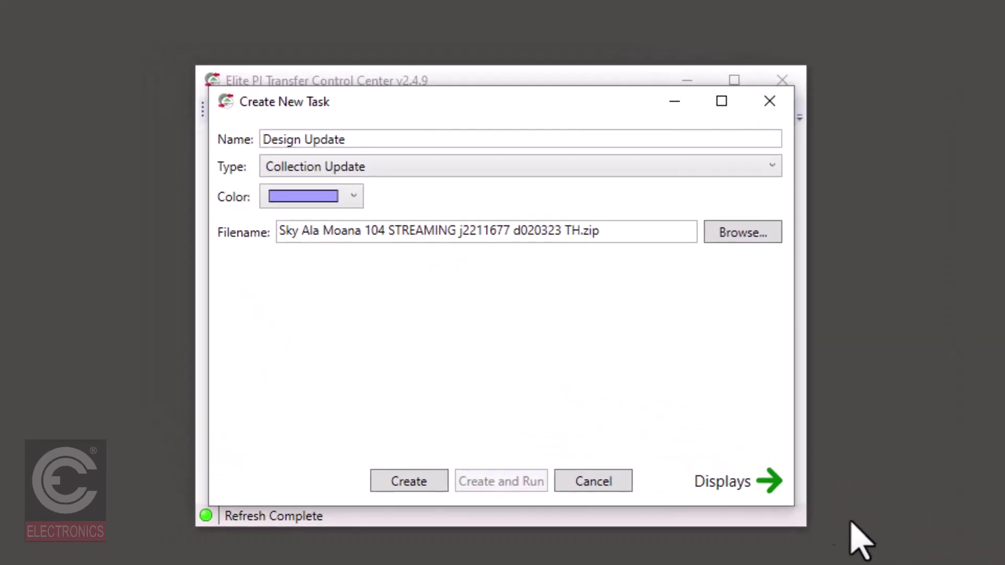
Step: Select both Car 1 and Car 2 as the task's displays, and create and run the task
{"action": "left_click", "coordinate": [768, 484]}
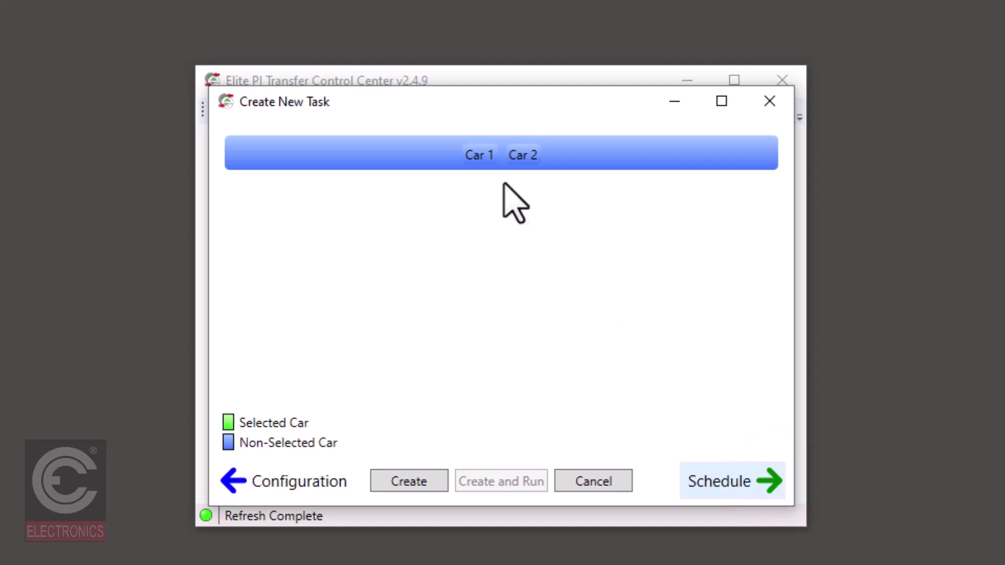
{"action": "left_click", "coordinate": [485, 154]}
{"action": "left_click", "coordinate": [522, 155]}
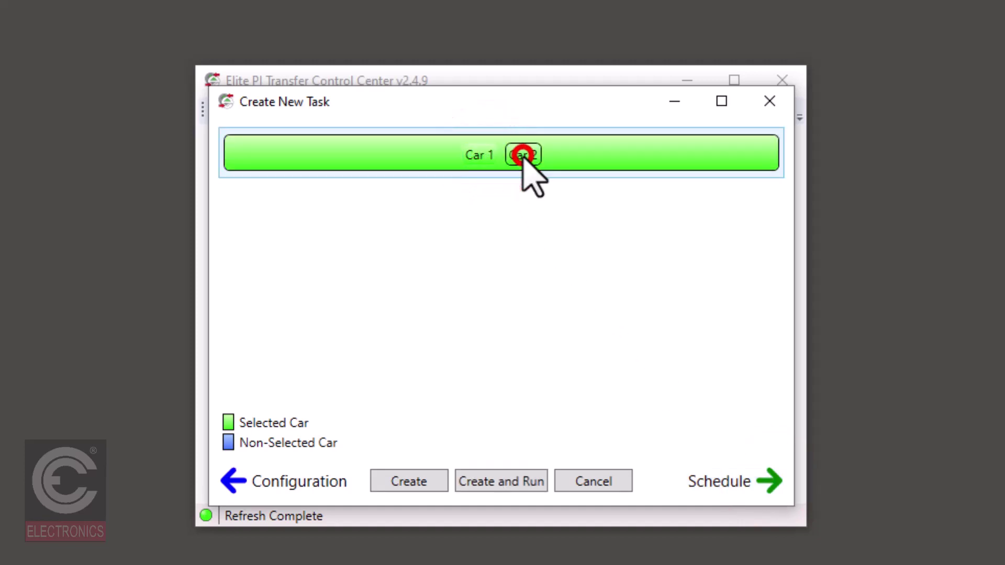
{"action": "left_click", "coordinate": [492, 154]}
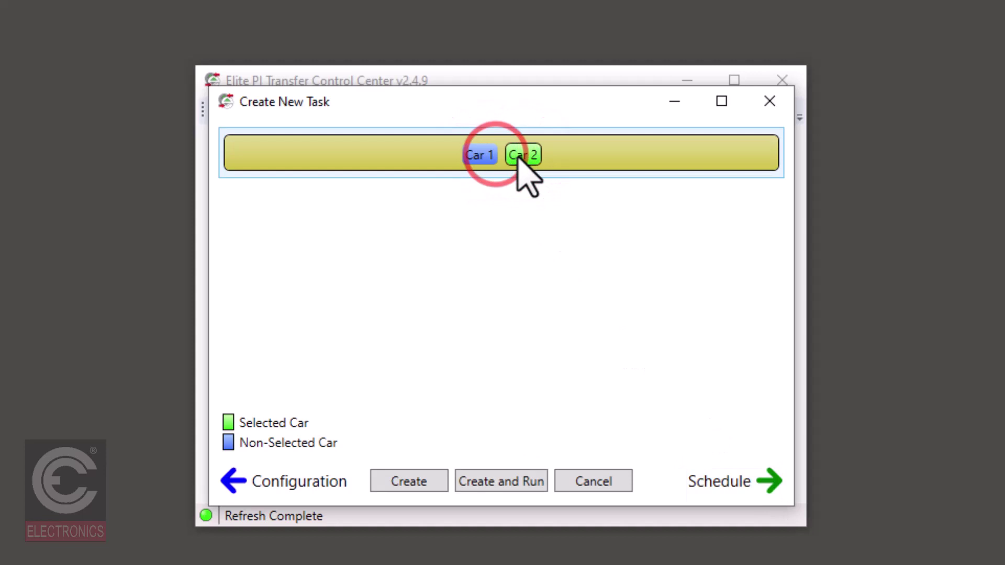
{"action": "left_click", "coordinate": [518, 154]}
{"action": "left_click", "coordinate": [579, 156]}
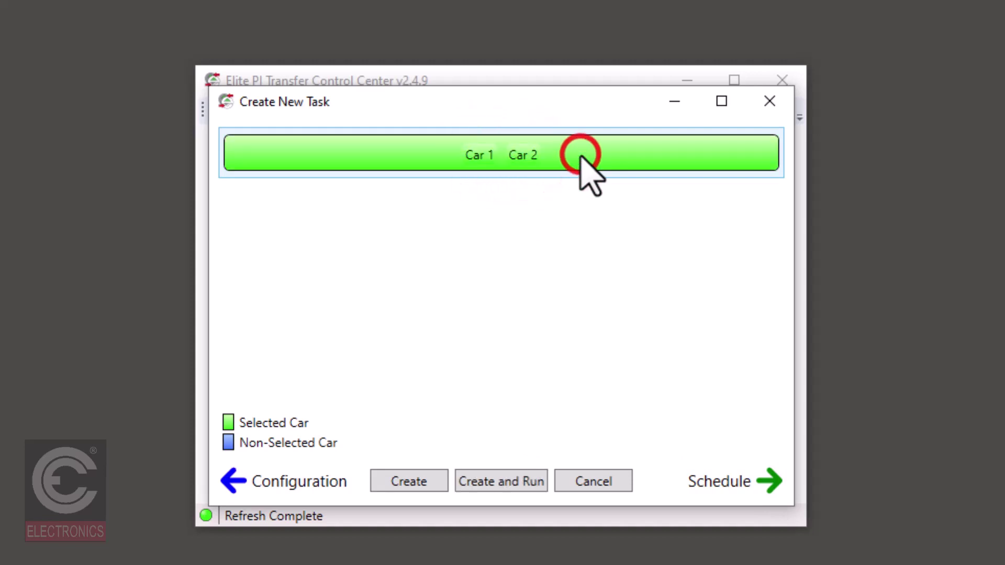
{"action": "left_click", "coordinate": [579, 156]}
{"action": "left_click", "coordinate": [580, 155]}
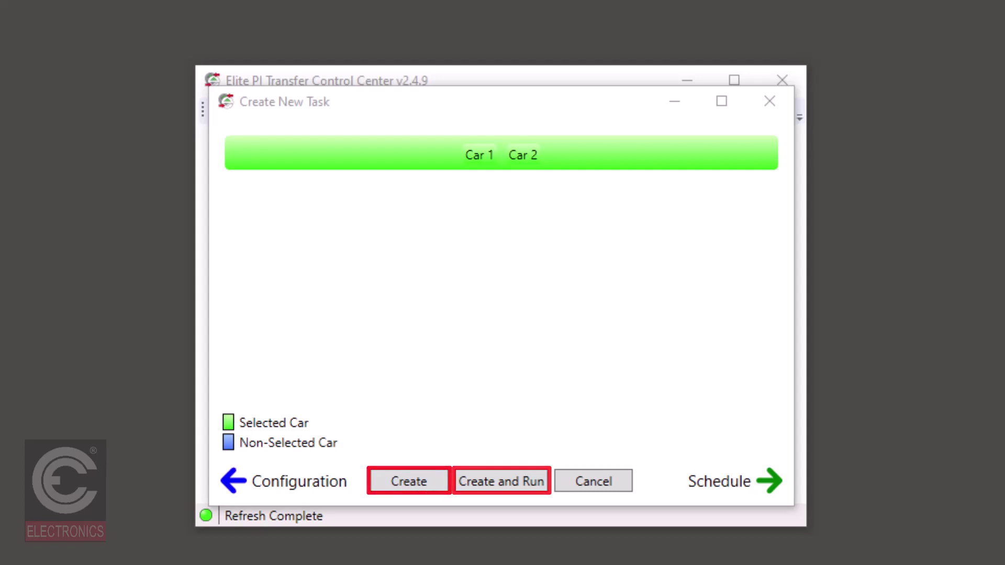
{"action": "left_click", "coordinate": [504, 477]}
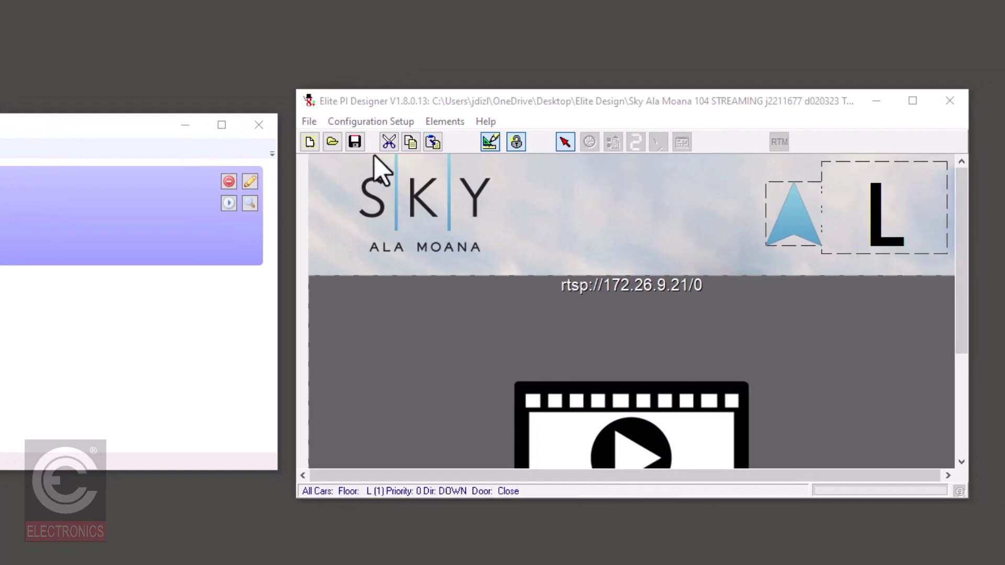
Step: Save the Sky Ala Moana design in Elite PI Designer, and rerun the Design Update task with the changed file in Transfer Control Center
{"action": "left_click", "coordinate": [355, 141]}
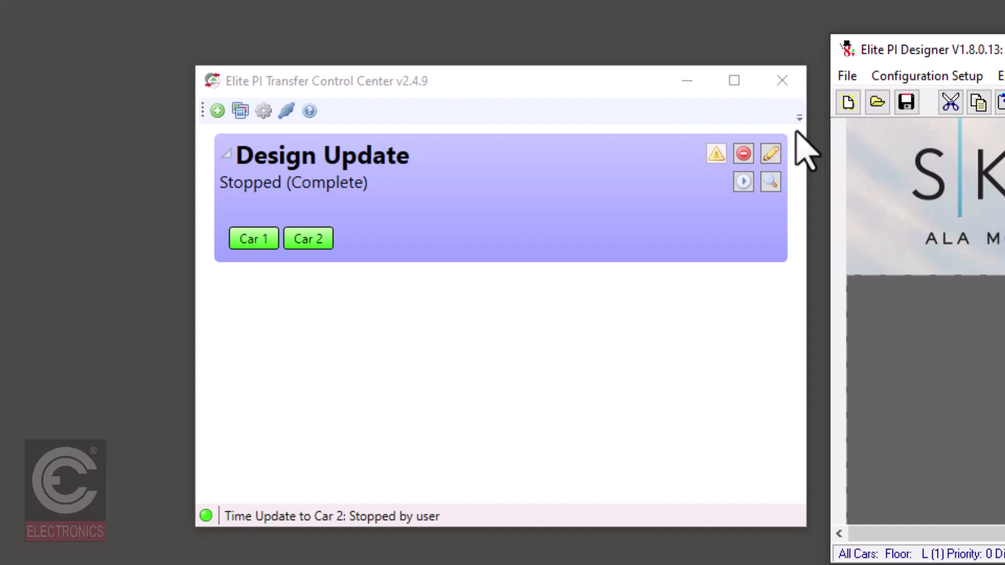
{"action": "left_click", "coordinate": [715, 156]}
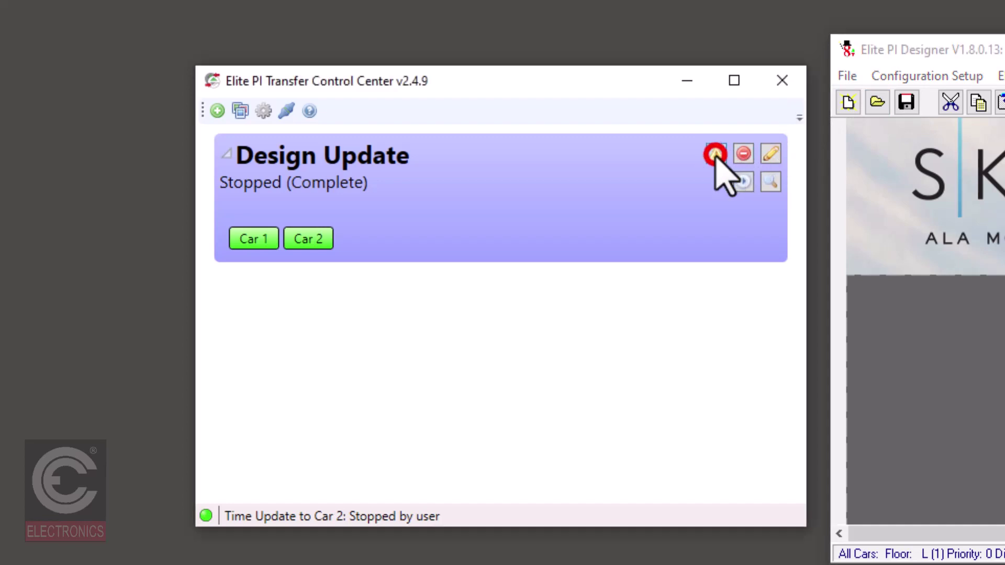
{"action": "left_click", "coordinate": [715, 156]}
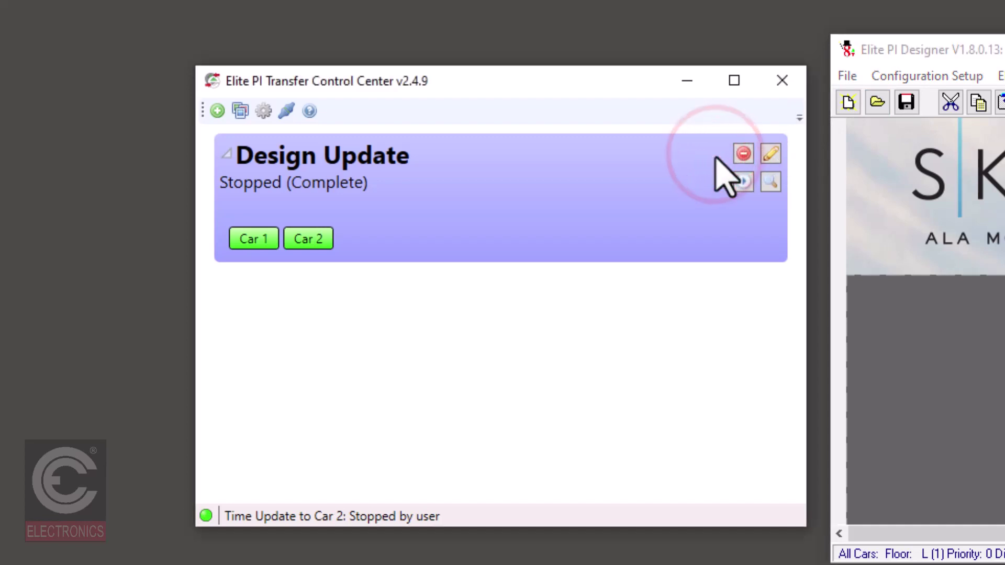
{"action": "left_click", "coordinate": [744, 182]}
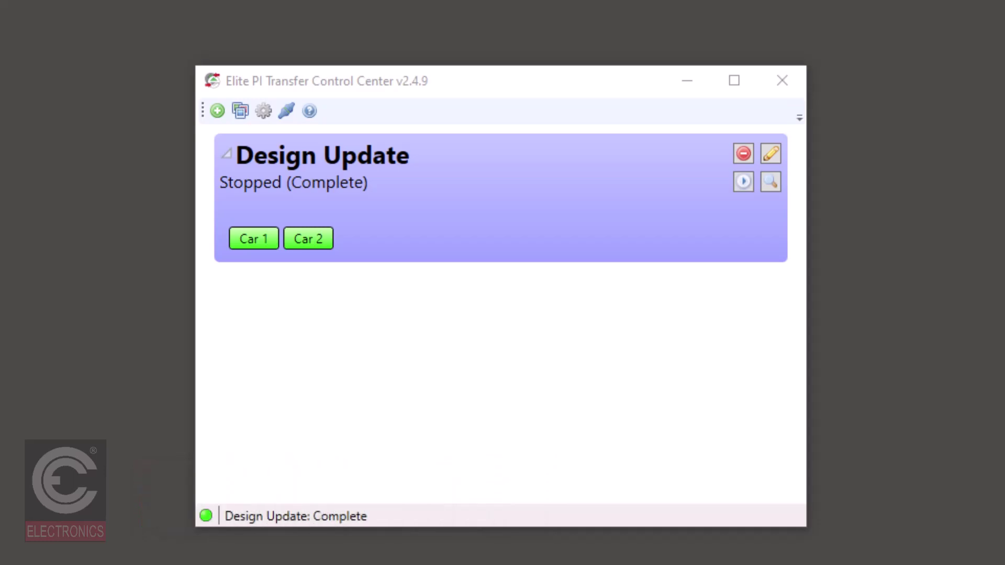
Step: Start a new task named "Time Update" with the type Maintenance Task
{"action": "left_click", "coordinate": [217, 111]}
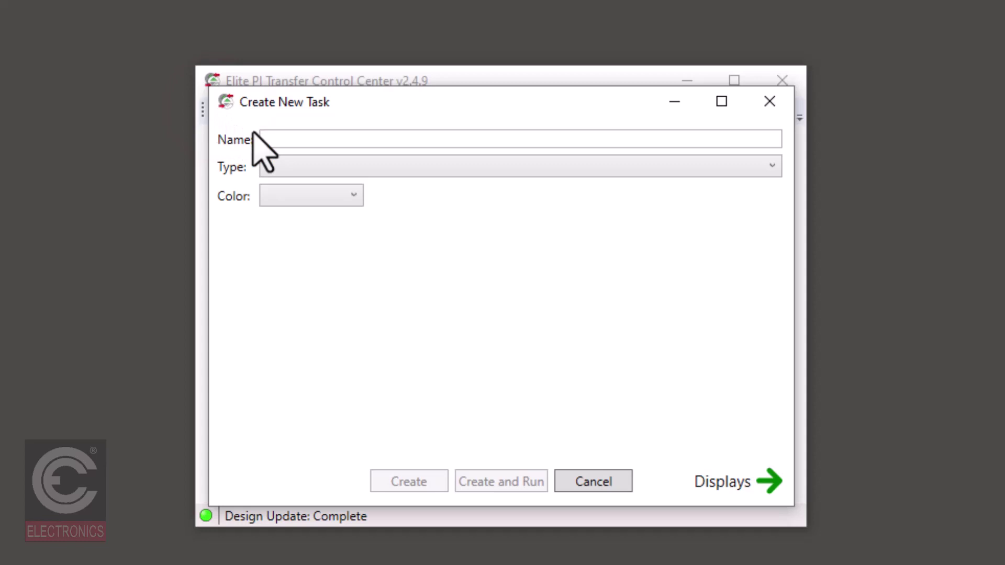
{"action": "left_click", "coordinate": [271, 137]}
{"action": "type", "text": "Ti"}
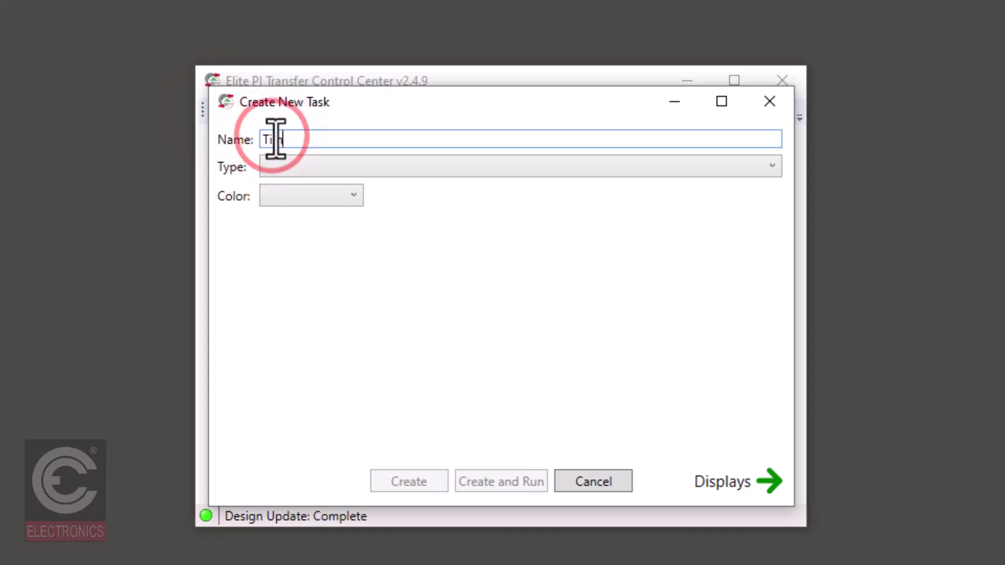
{"action": "type", "text": "me Update"}
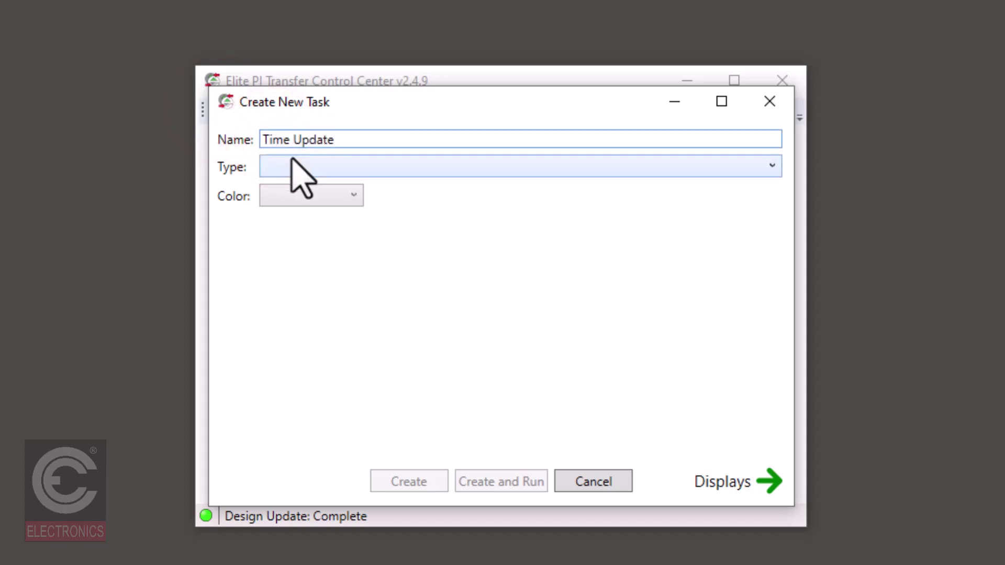
{"action": "left_click", "coordinate": [292, 159]}
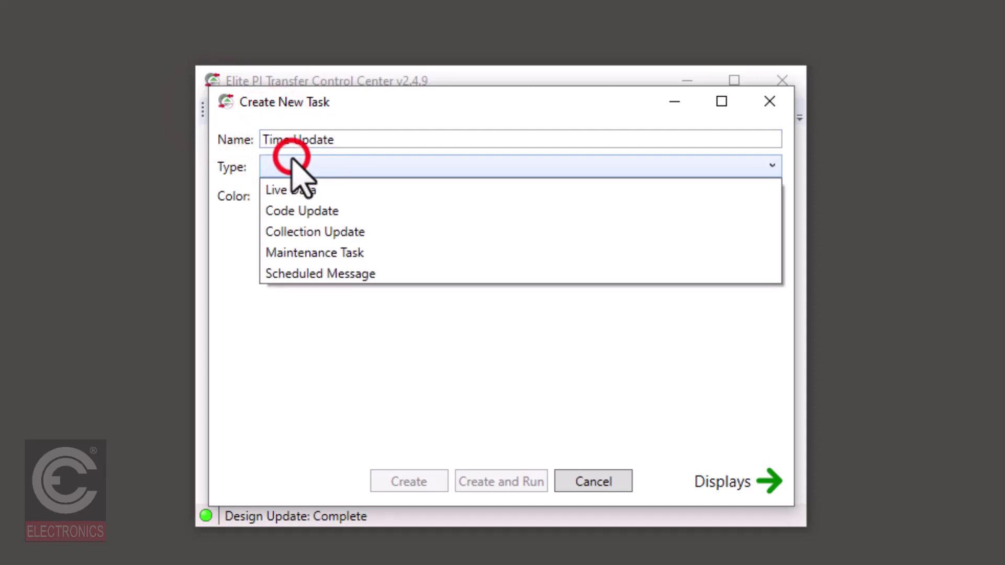
{"action": "left_click", "coordinate": [291, 252]}
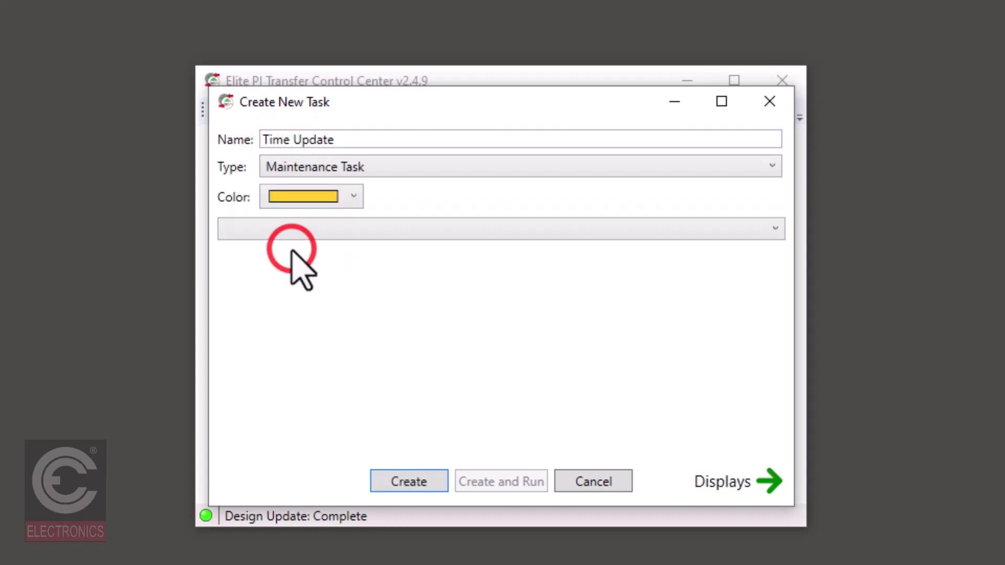
Step: Keep yellow as the Time Update task's color and choose Update Time as its maintenance operation
{"action": "left_click", "coordinate": [311, 197]}
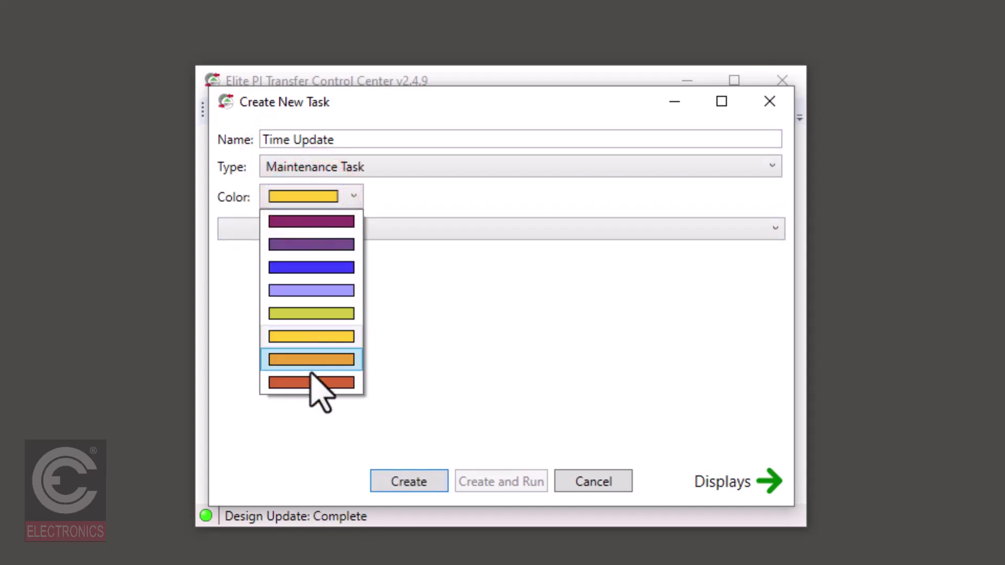
{"action": "left_click", "coordinate": [321, 330]}
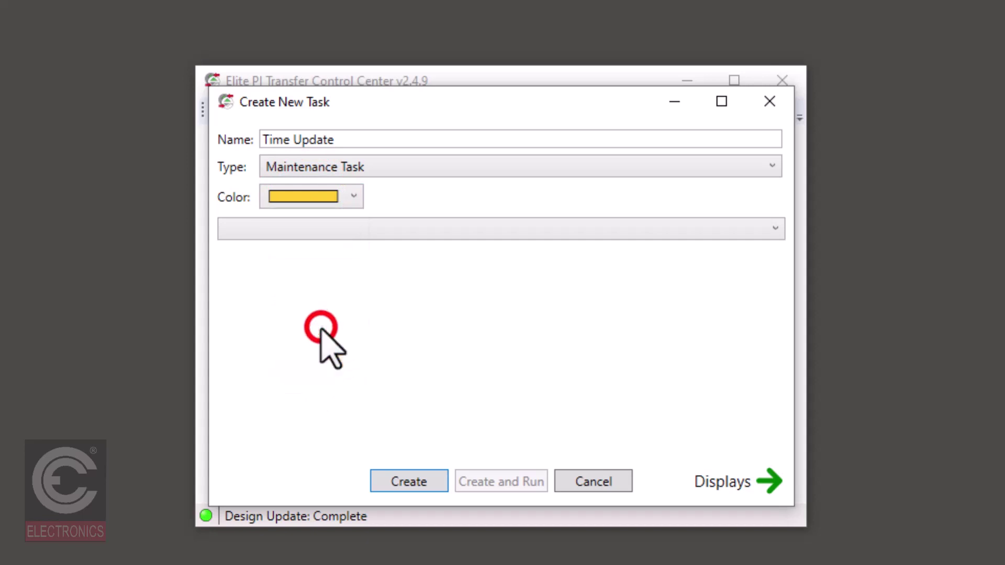
{"action": "left_click", "coordinate": [348, 226]}
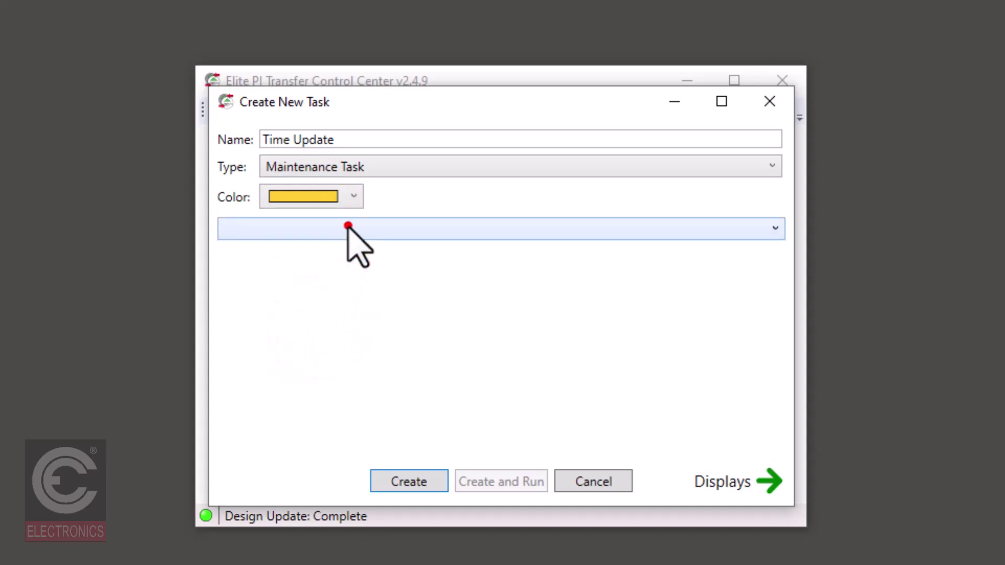
{"action": "left_click", "coordinate": [339, 252]}
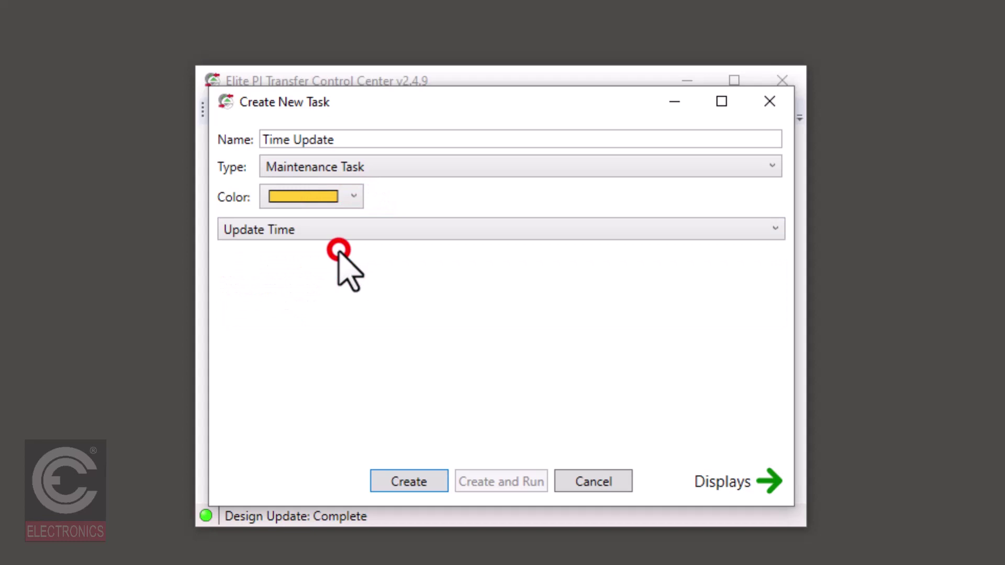
Step: Select Car 1 and Car 2 as displays, and make the task recur every 1 week on Monday only
{"action": "left_click", "coordinate": [773, 492]}
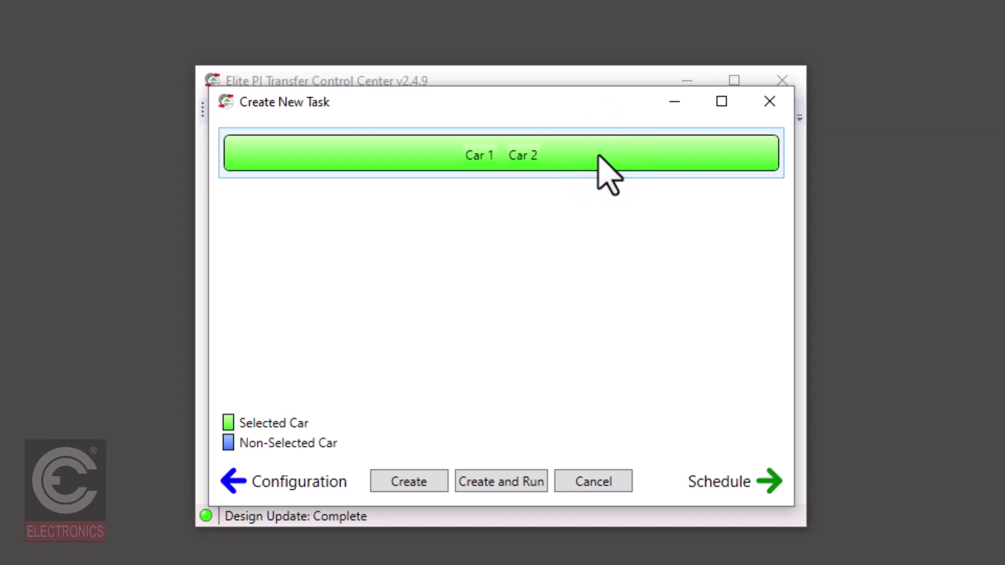
{"action": "left_click", "coordinate": [727, 491]}
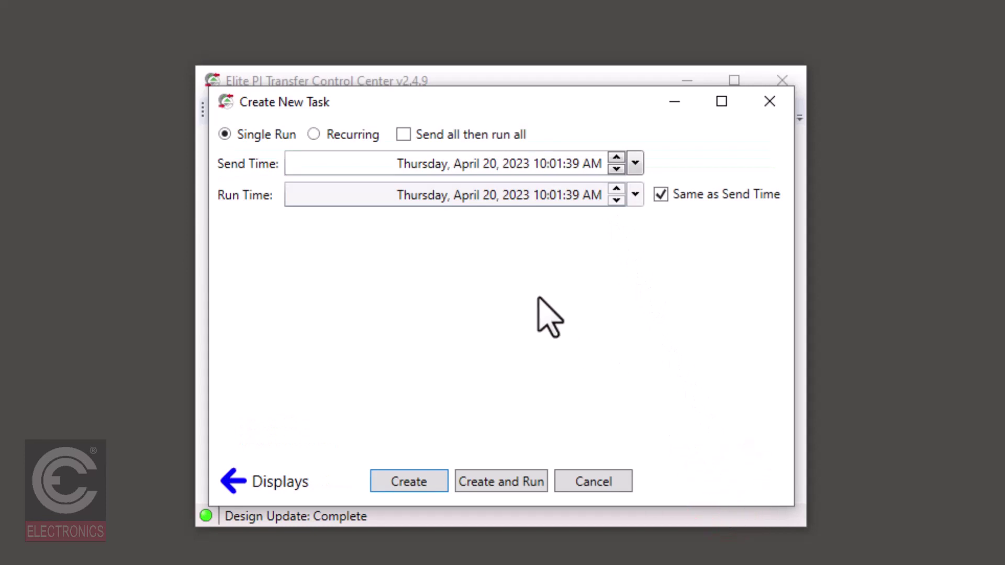
{"action": "left_click", "coordinate": [314, 135]}
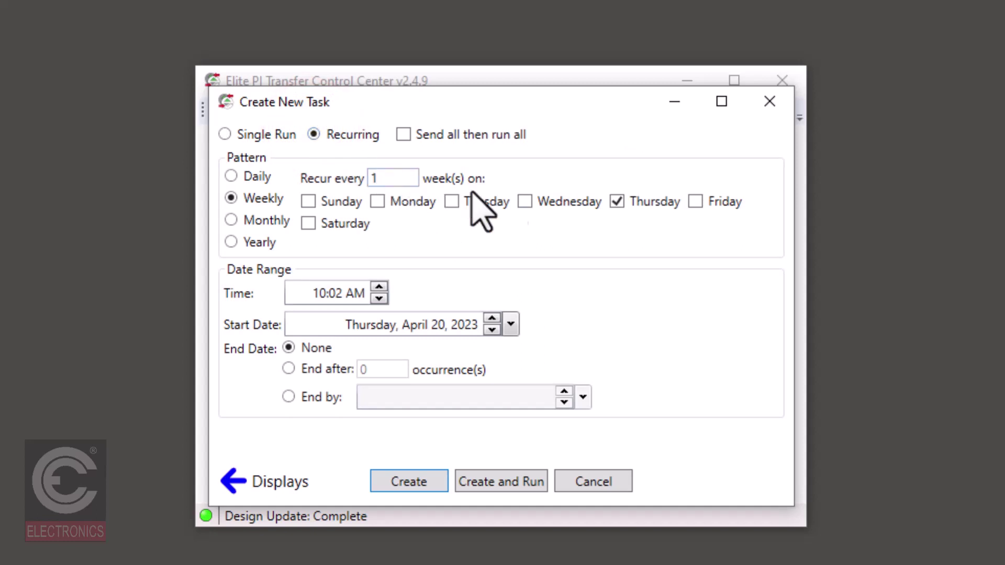
{"action": "left_click", "coordinate": [618, 203]}
{"action": "left_click", "coordinate": [378, 203]}
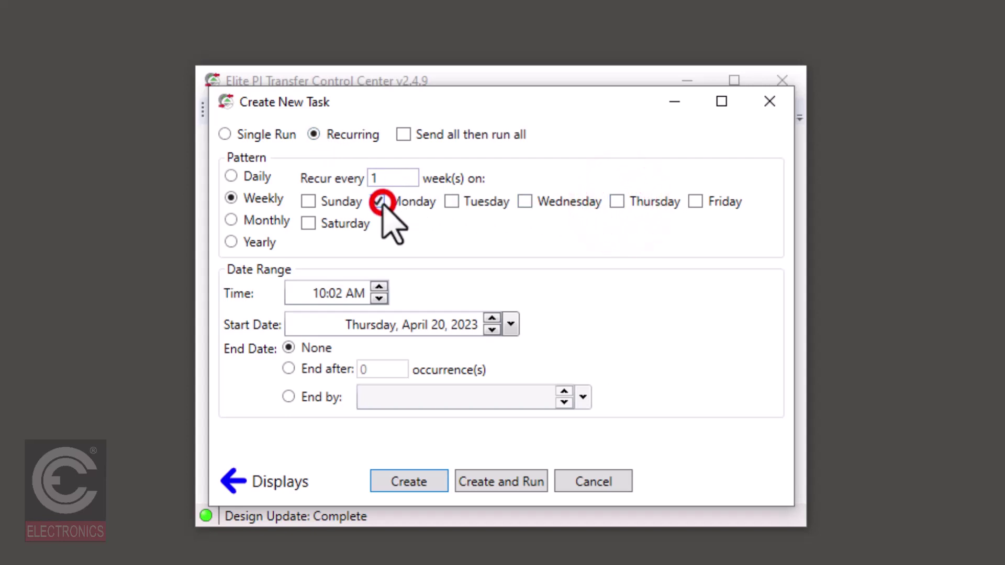
Step: Set the Time Update task's run time to 5:00 AM, and create and run the task
{"action": "left_click", "coordinate": [324, 293]}
{"action": "left_click", "coordinate": [323, 293]}
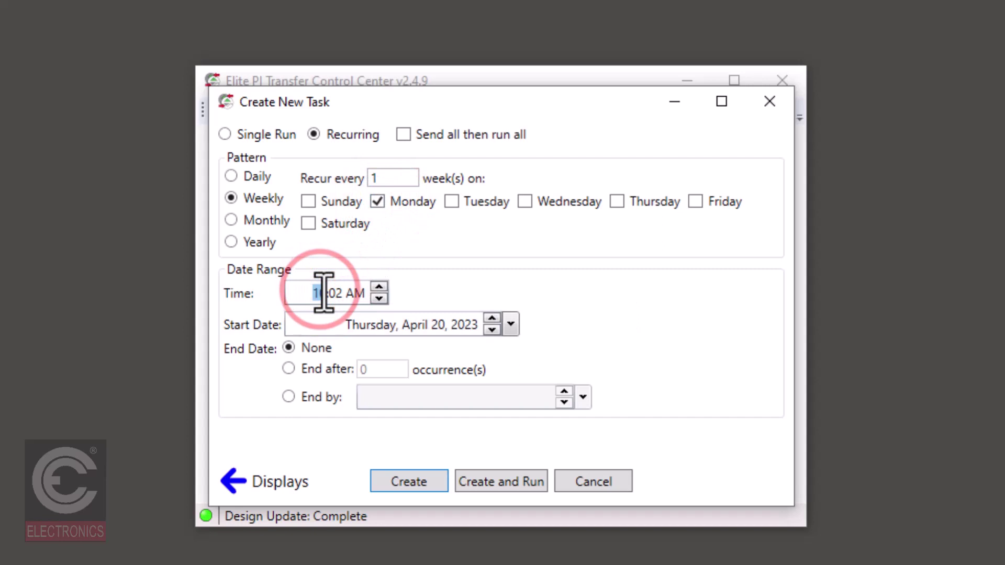
{"action": "type", "text": "5"}
{"action": "left_click", "coordinate": [339, 292]}
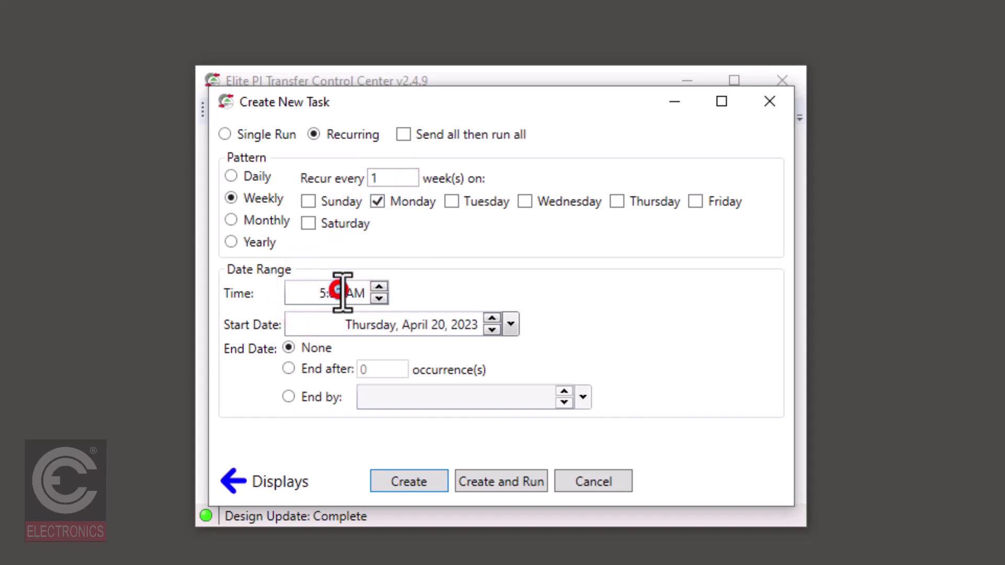
{"action": "type", "text": "00"}
{"action": "left_click", "coordinate": [409, 288]}
{"action": "left_click", "coordinate": [495, 481]}
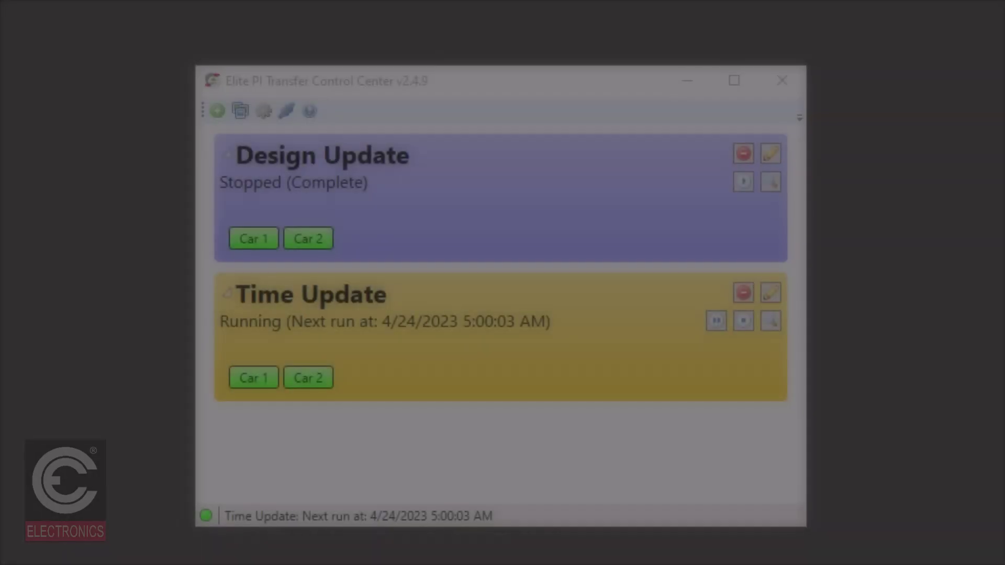
Step: Start a new task named "Elite+" with the type Live Data
{"action": "left_click", "coordinate": [212, 108]}
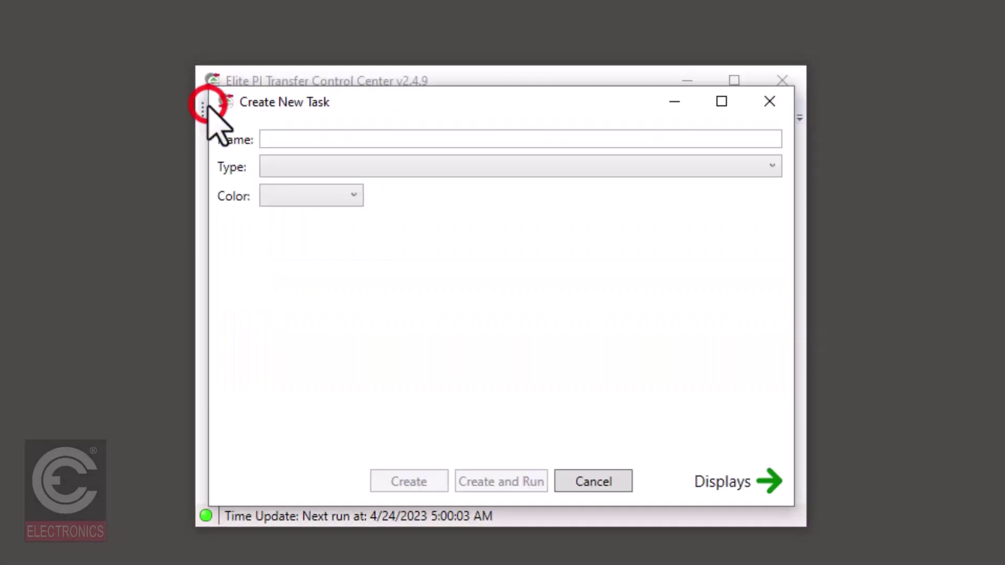
{"action": "left_click", "coordinate": [275, 136]}
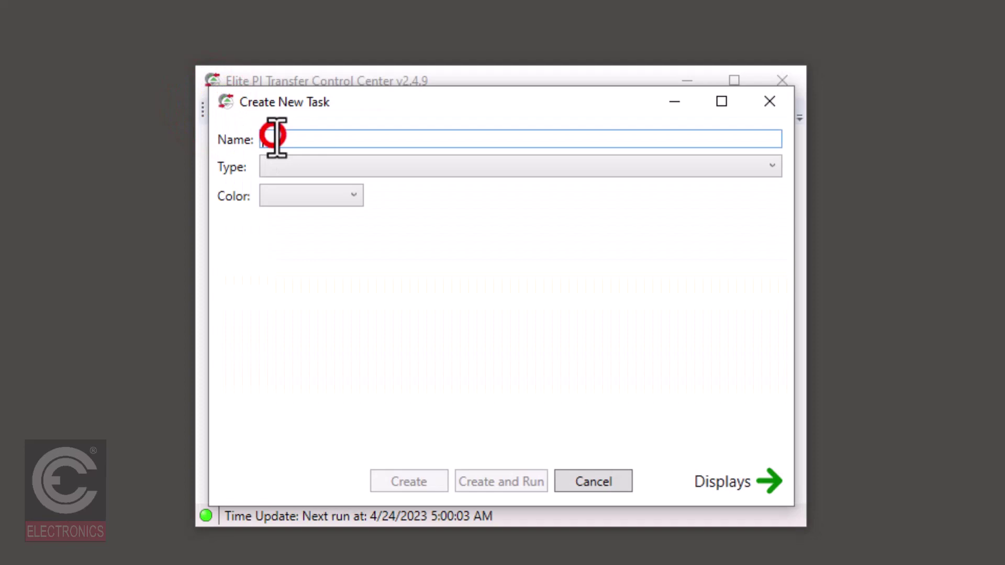
{"action": "type", "text": "Elite+"}
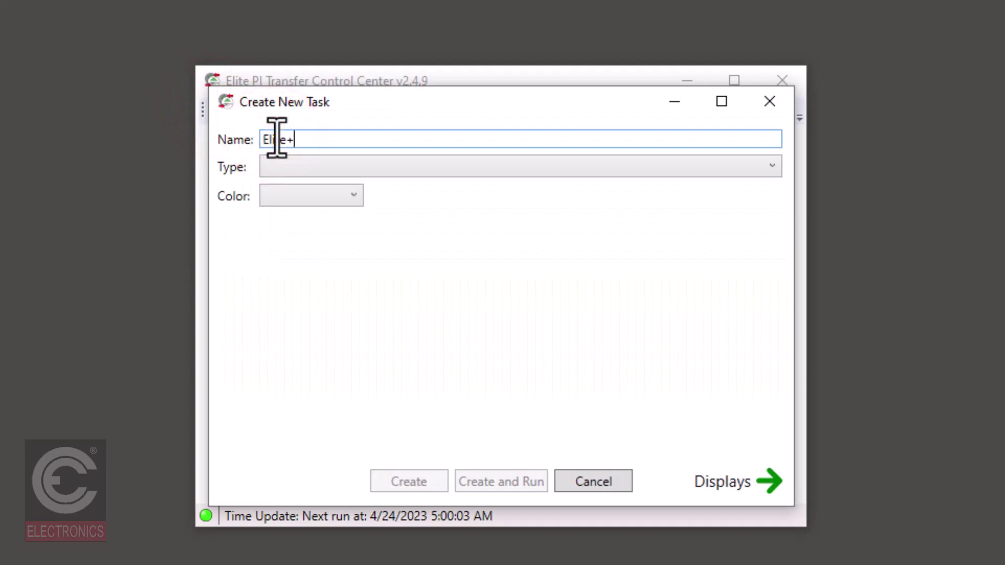
{"action": "left_click", "coordinate": [283, 166]}
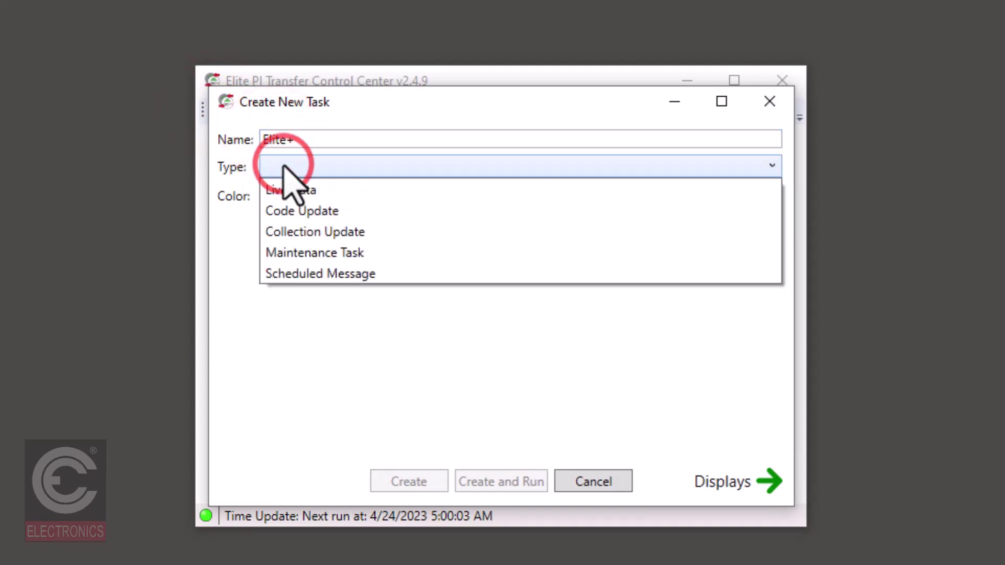
{"action": "left_click", "coordinate": [283, 188]}
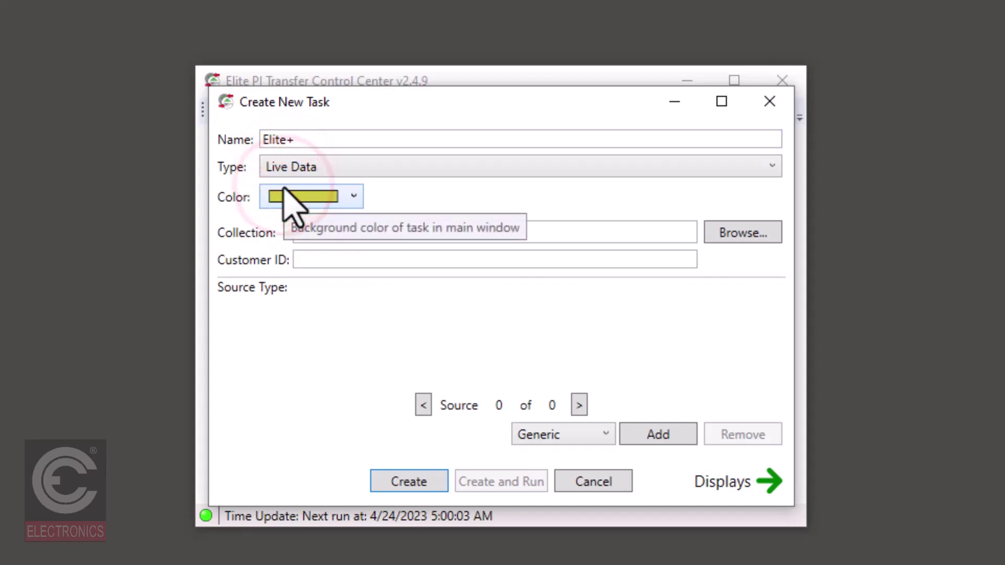
Step: Keep yellow-green as the Elite+ task's color and paste the customer ID into its Customer ID field
{"action": "left_click", "coordinate": [283, 187]}
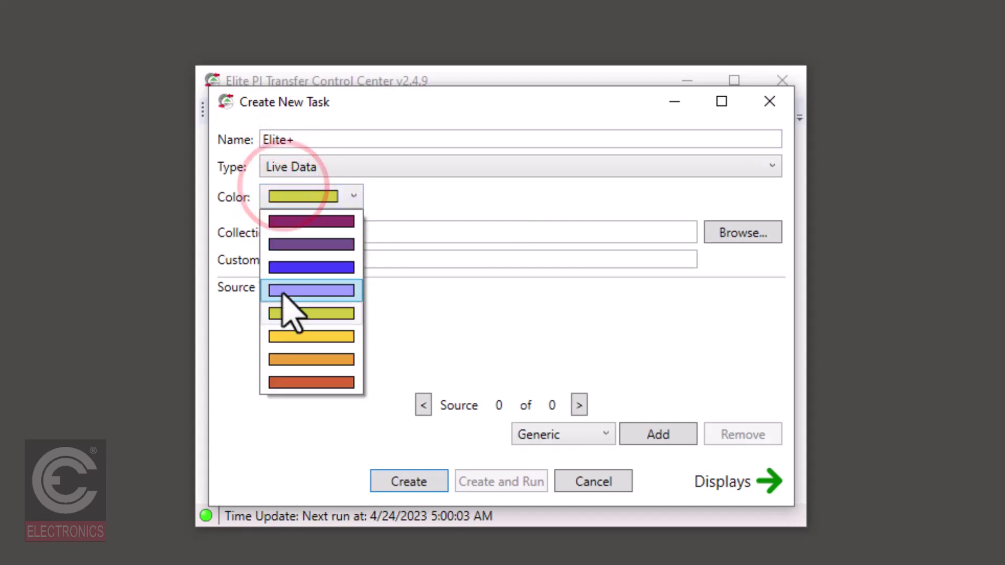
{"action": "left_click", "coordinate": [305, 197]}
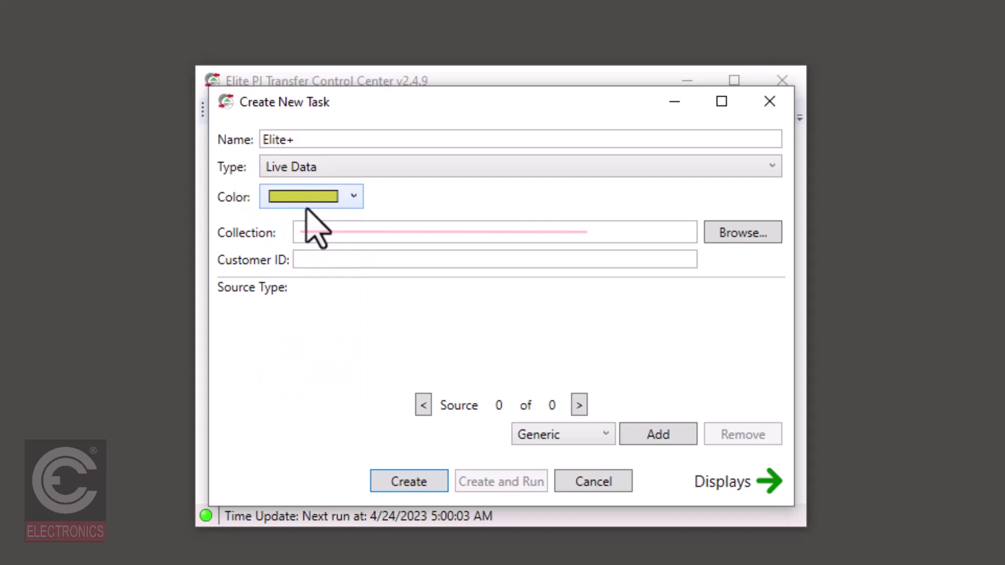
{"action": "left_click", "coordinate": [311, 258]}
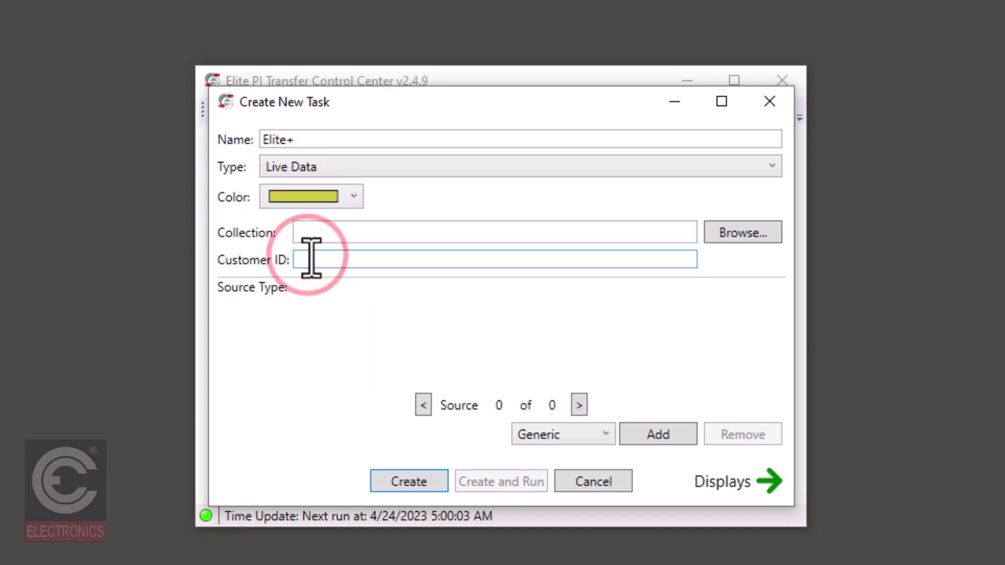
{"action": "key", "text": "ctrl+v"}
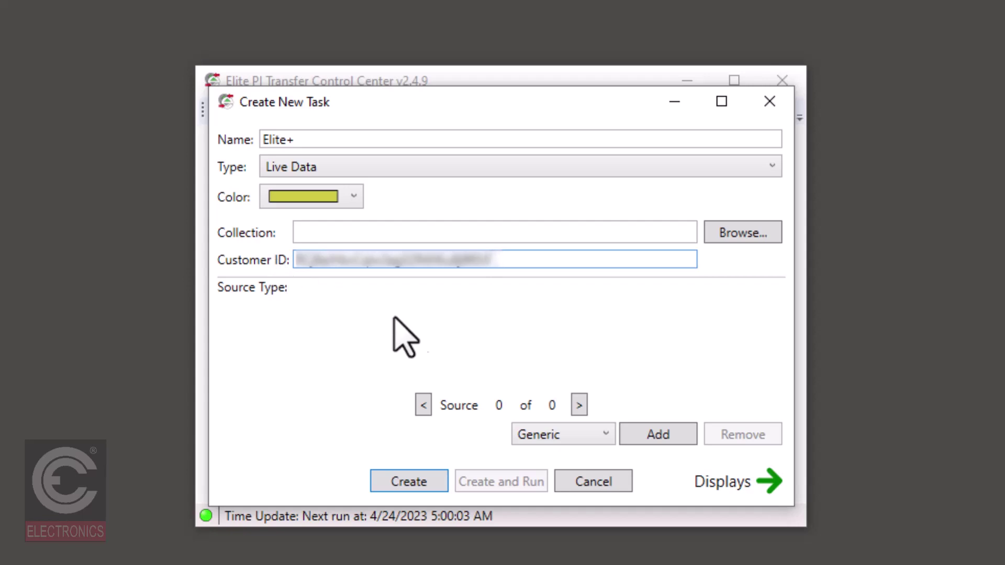
Step: Add a Weather source to the Elite+ task with the station "local" and the display name "local weather"
{"action": "left_click", "coordinate": [577, 434]}
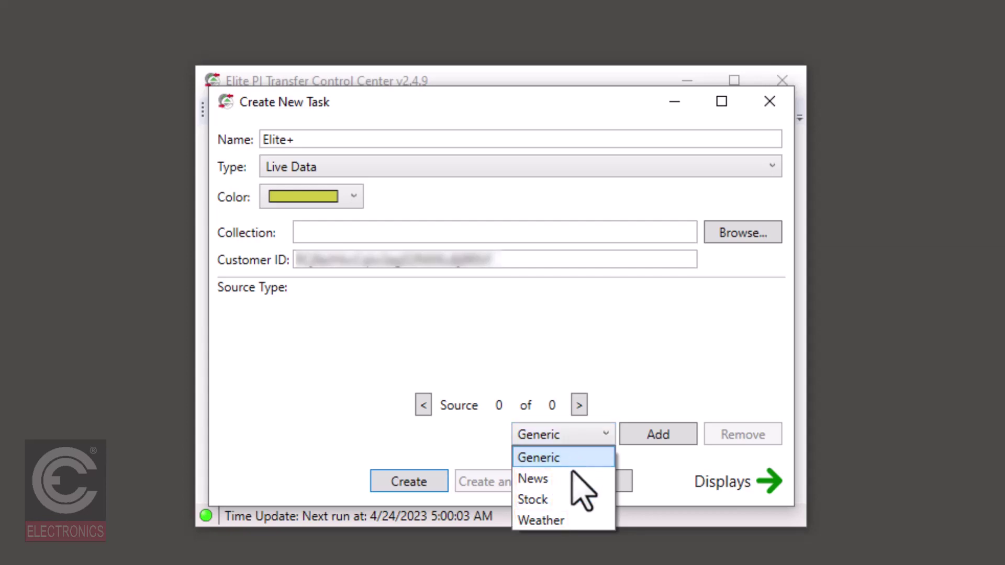
{"action": "left_click", "coordinate": [574, 521]}
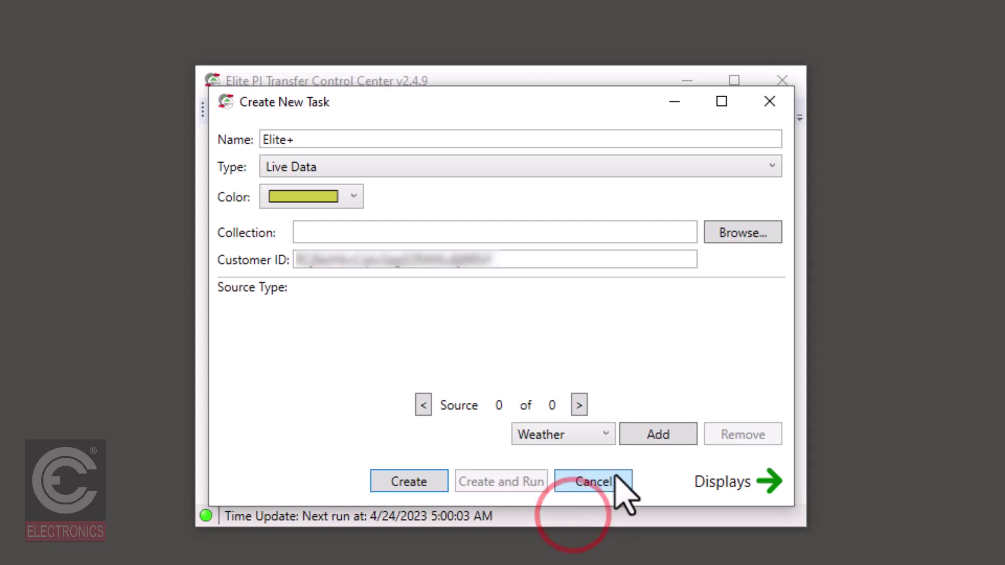
{"action": "left_click", "coordinate": [661, 434]}
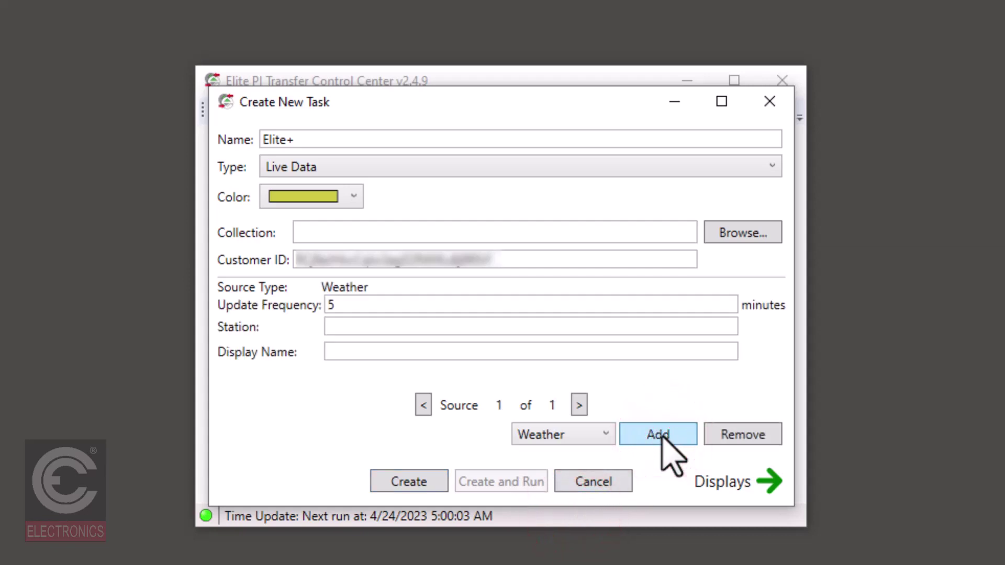
{"action": "left_click", "coordinate": [384, 327]}
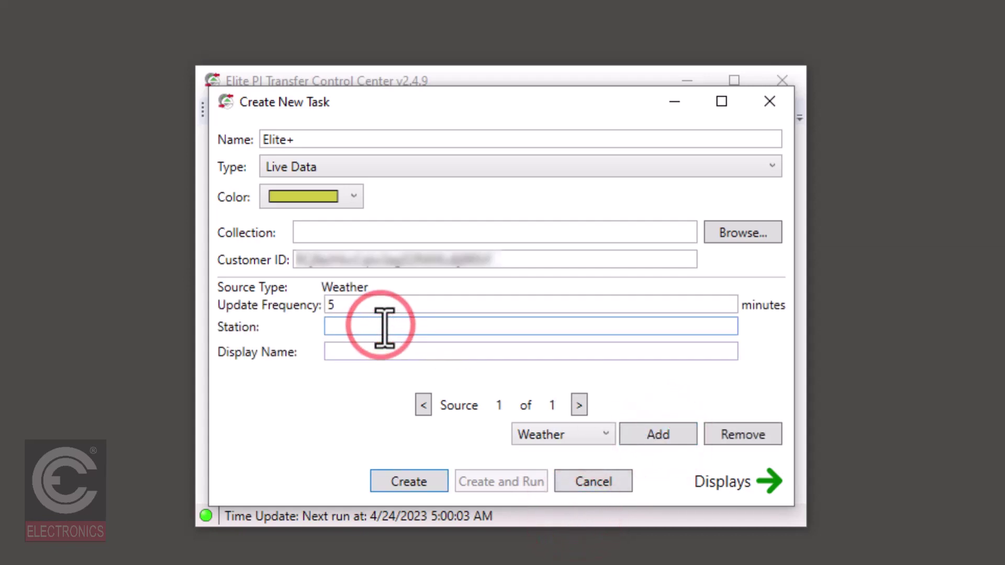
{"action": "type", "text": "local"}
{"action": "left_click", "coordinate": [385, 349]}
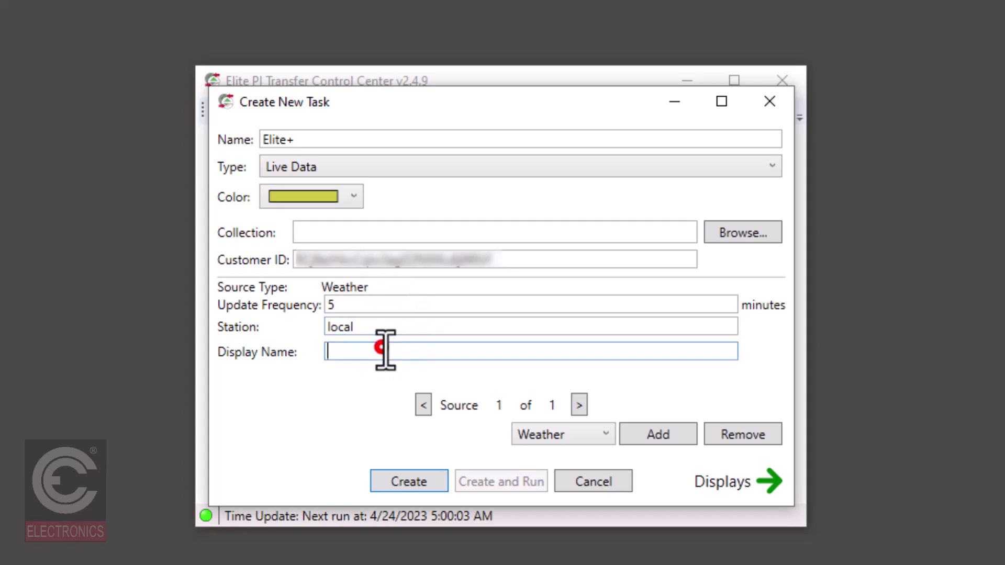
{"action": "type", "text": "local weather"}
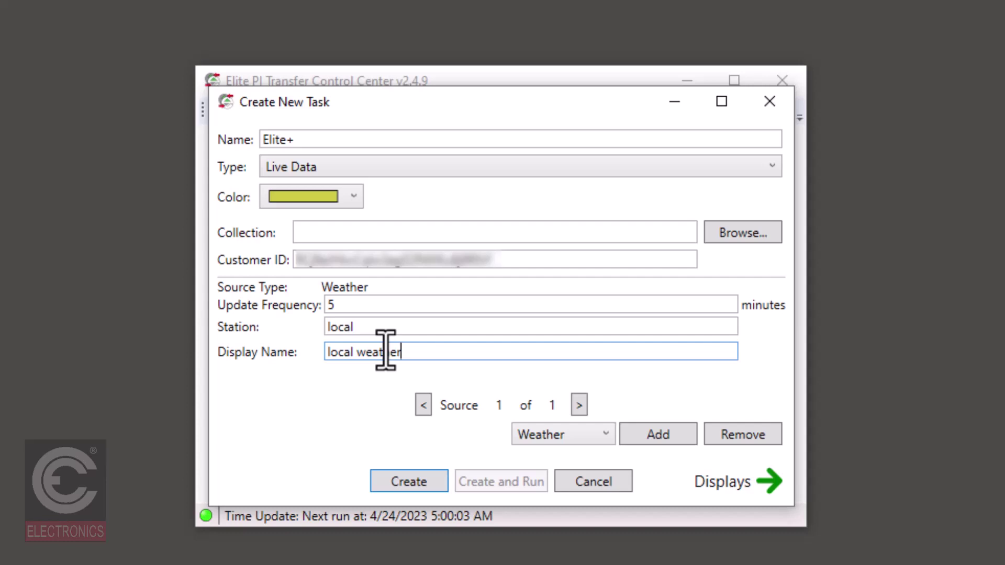
Step: Add a Stock source and a News source to the Elite+ task
{"action": "left_click", "coordinate": [579, 433]}
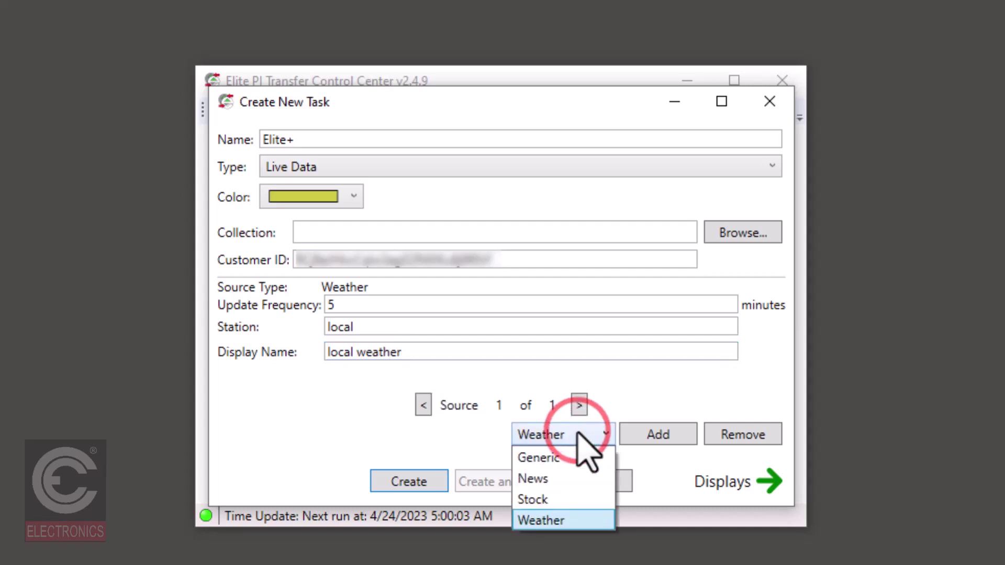
{"action": "left_click", "coordinate": [570, 500]}
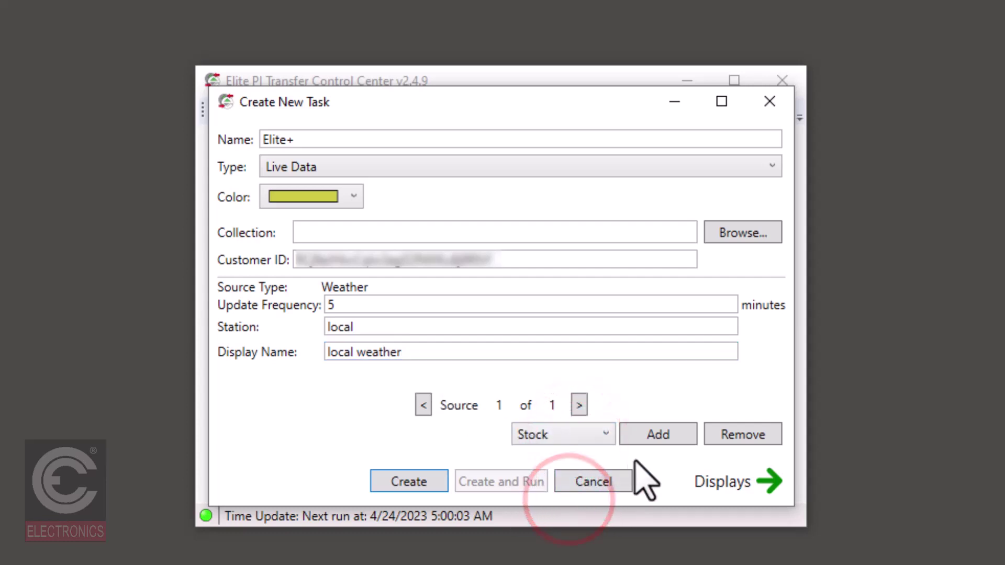
{"action": "left_click", "coordinate": [662, 435]}
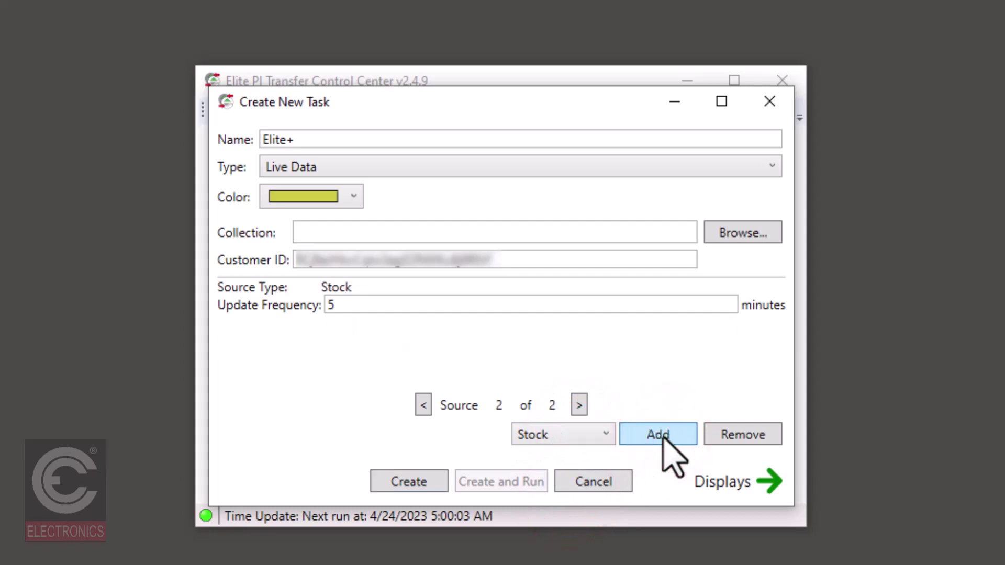
{"action": "left_click", "coordinate": [605, 434]}
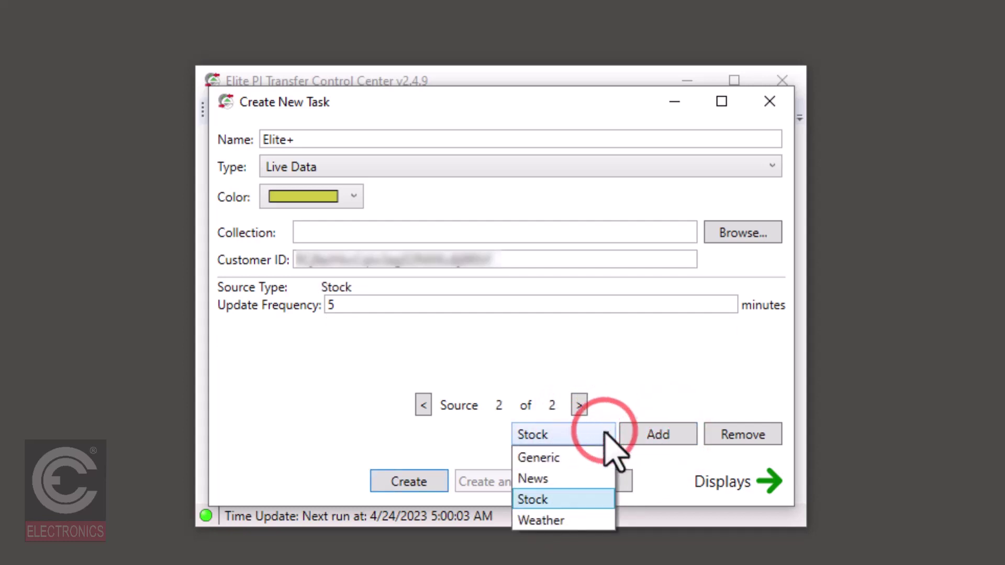
{"action": "left_click", "coordinate": [578, 479]}
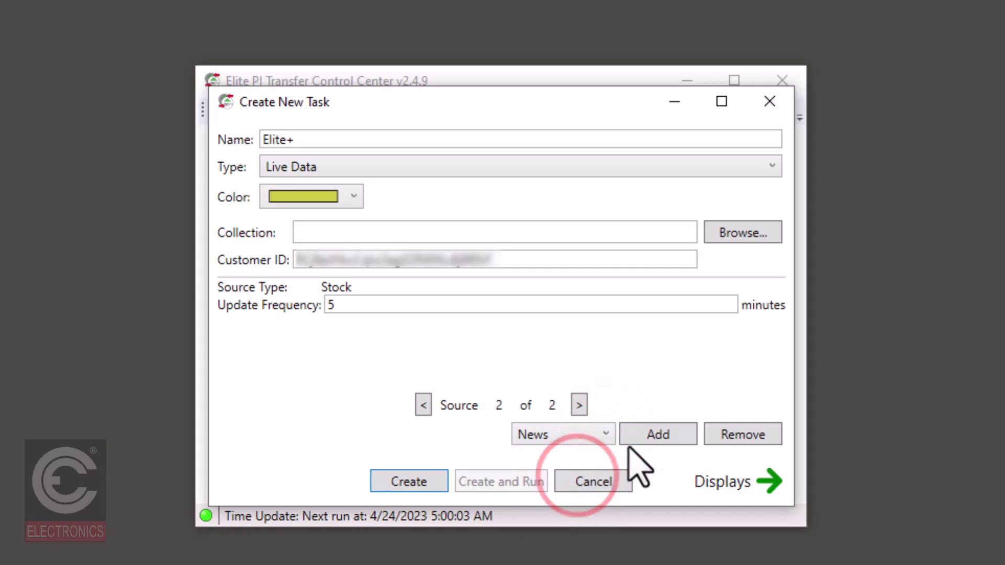
{"action": "left_click", "coordinate": [653, 435]}
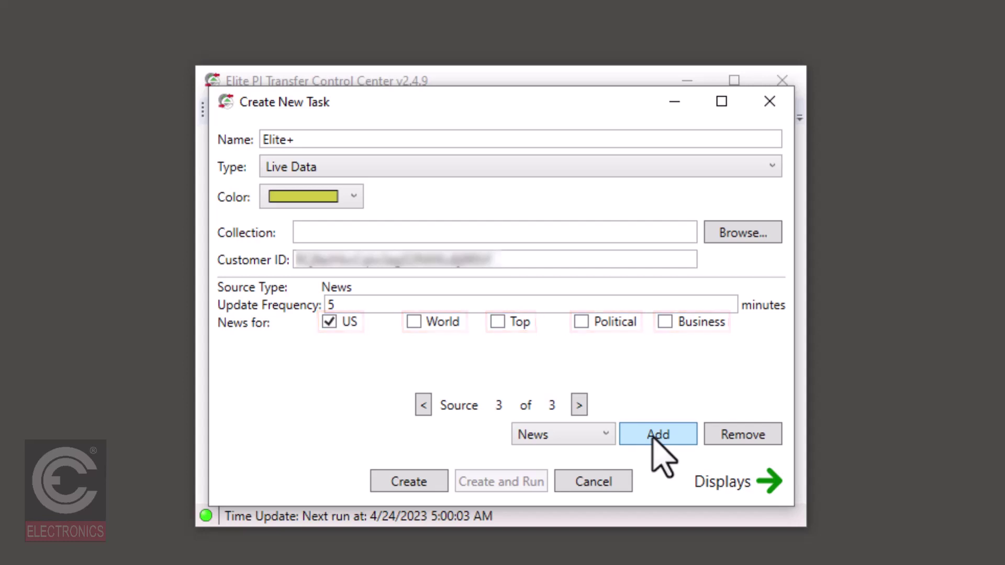
Step: Select Car 1 and Car 2 as the Elite+ task's displays, and create and run the task
{"action": "left_click", "coordinate": [746, 482]}
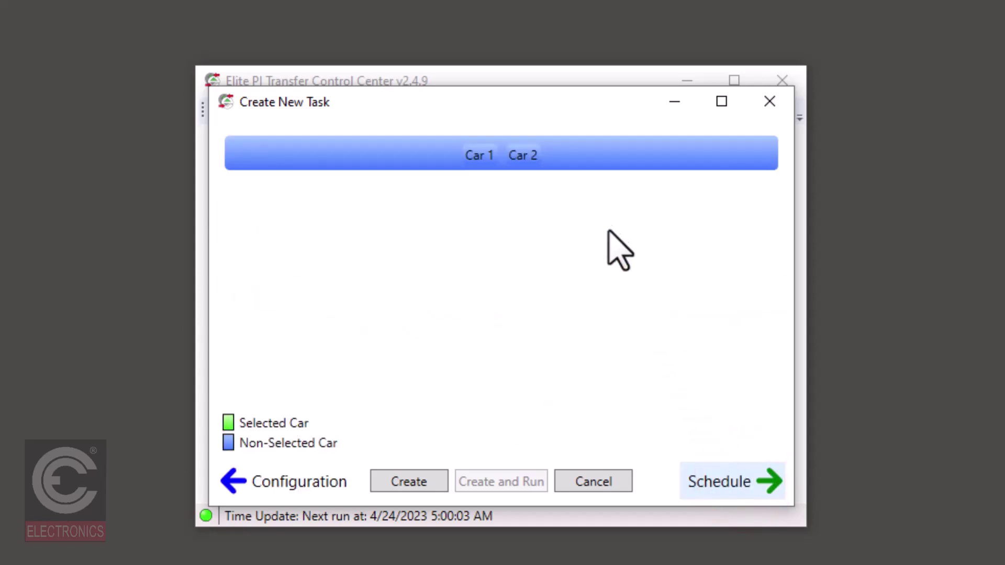
{"action": "left_click", "coordinate": [570, 153]}
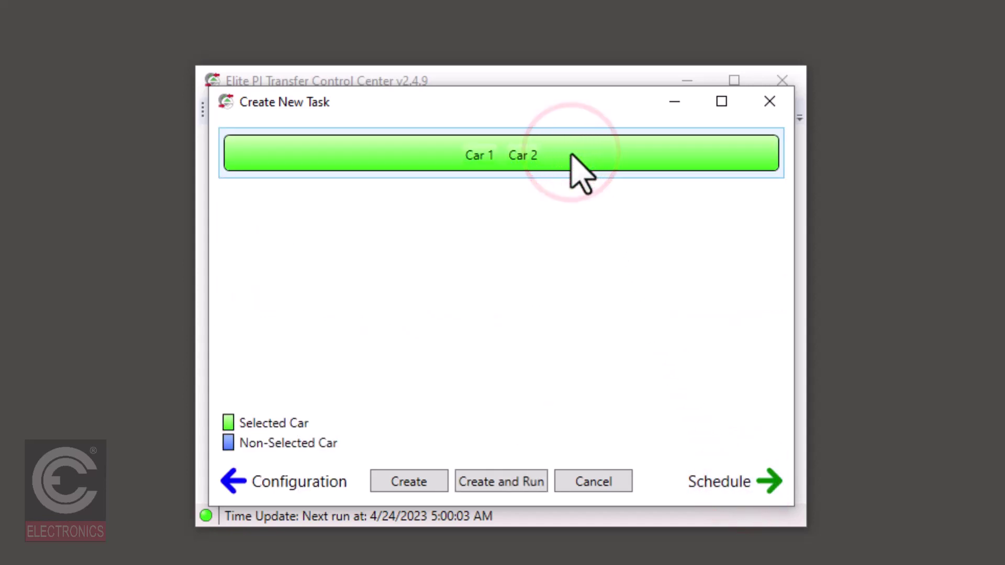
{"action": "left_click", "coordinate": [511, 478]}
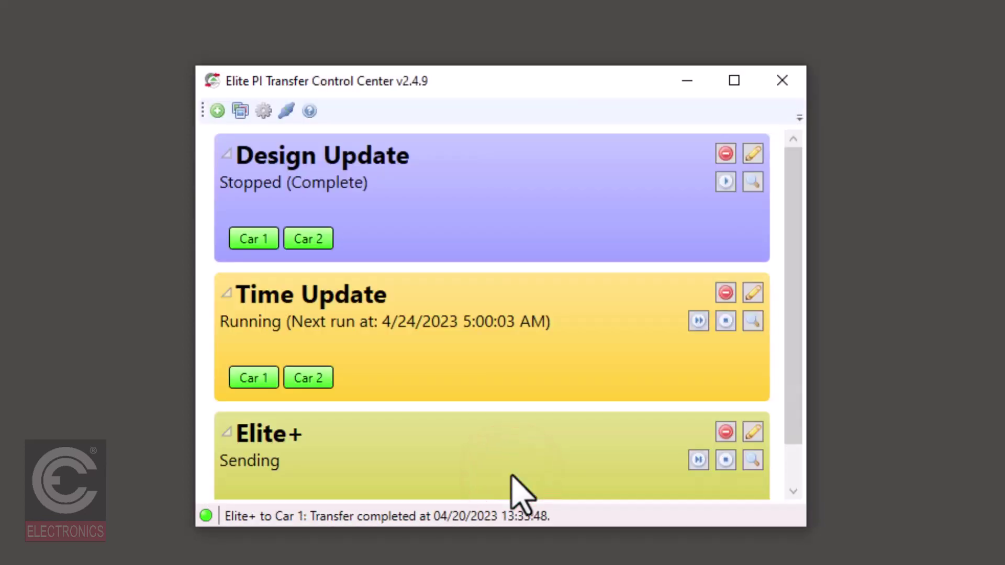
{"action": "scroll", "coordinate": [520, 494], "scroll_direction": "down", "scroll_amount": 1}
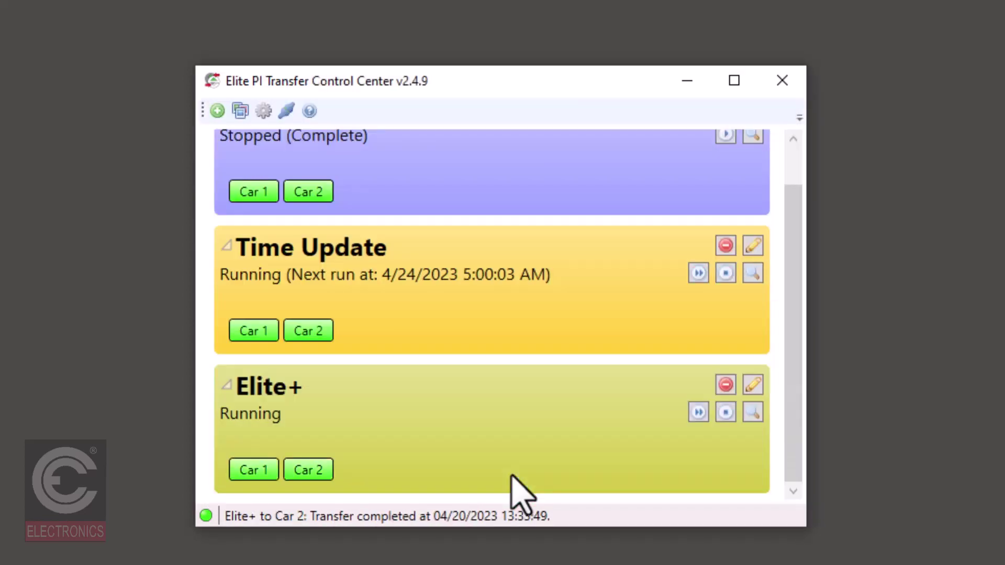